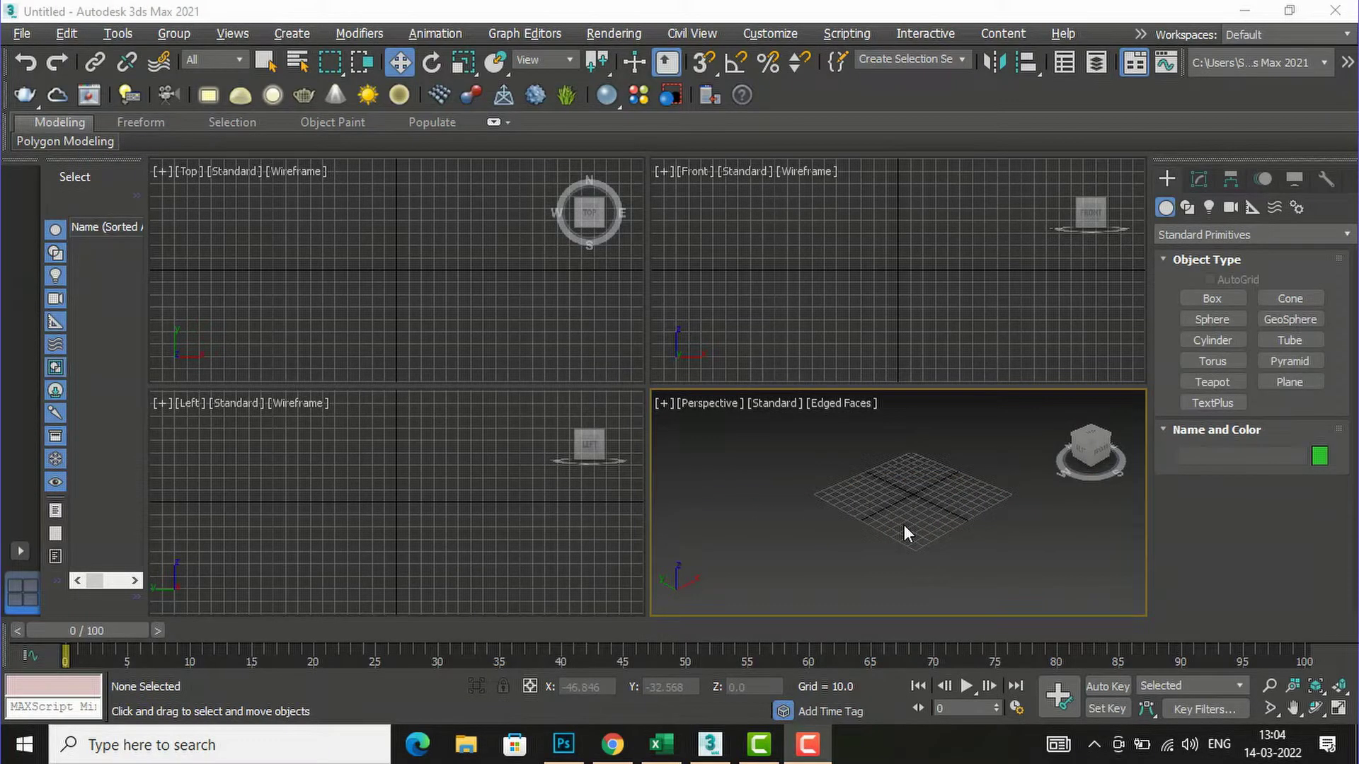
Step: Switch the Create panel category to Compound Objects and maximize the Perspective view
left_click(1242, 236)
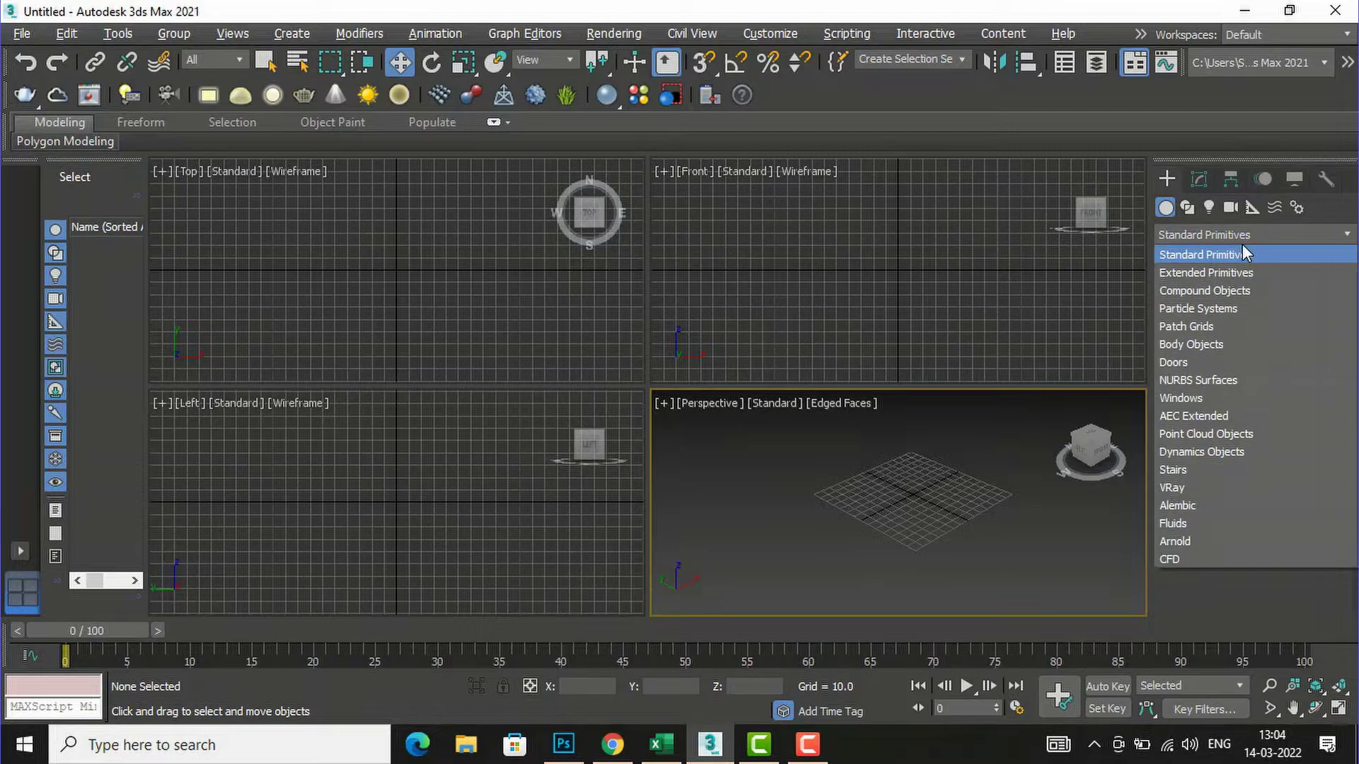
left_click(1235, 290)
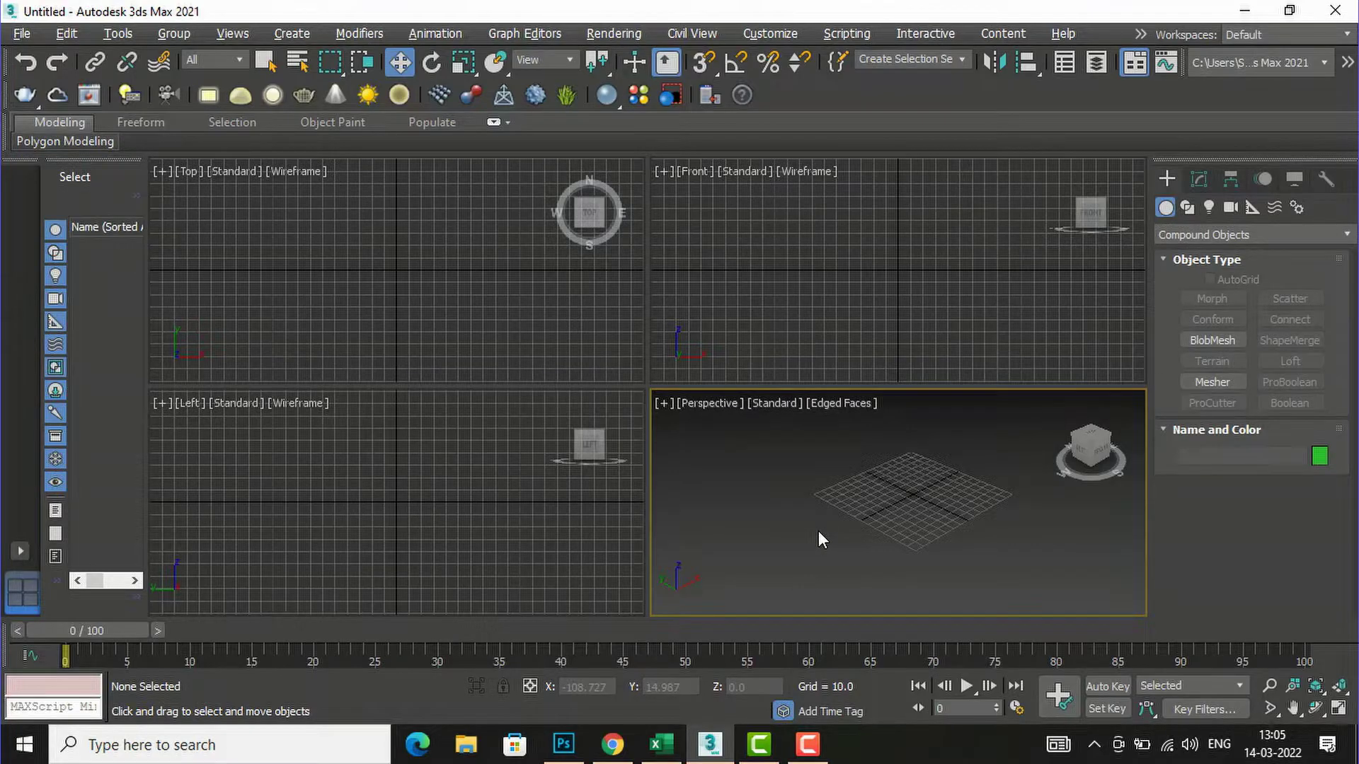
key("alt+w")
Step: Draw a Plane about 162 by 180 units in the Perspective view
scroll(819, 363, "up", 2)
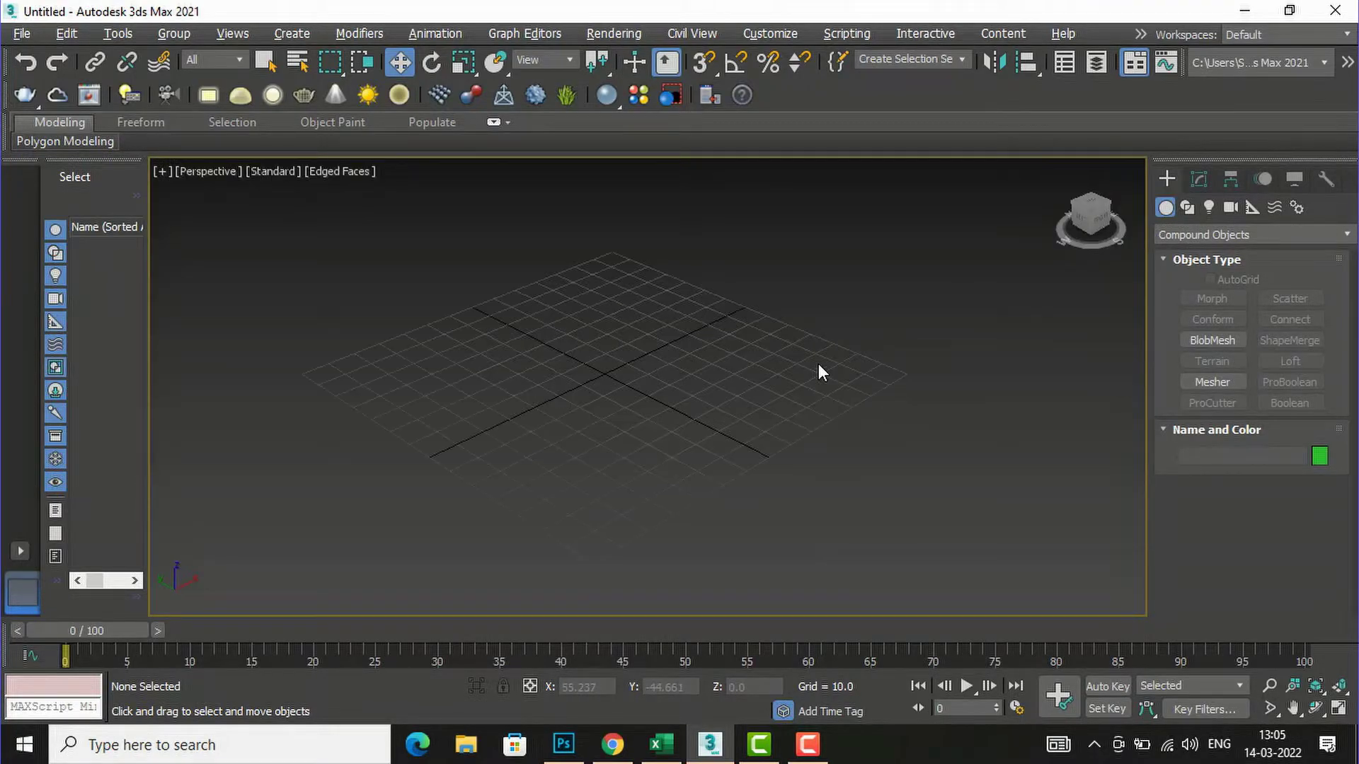
scroll(819, 365, "up", 1)
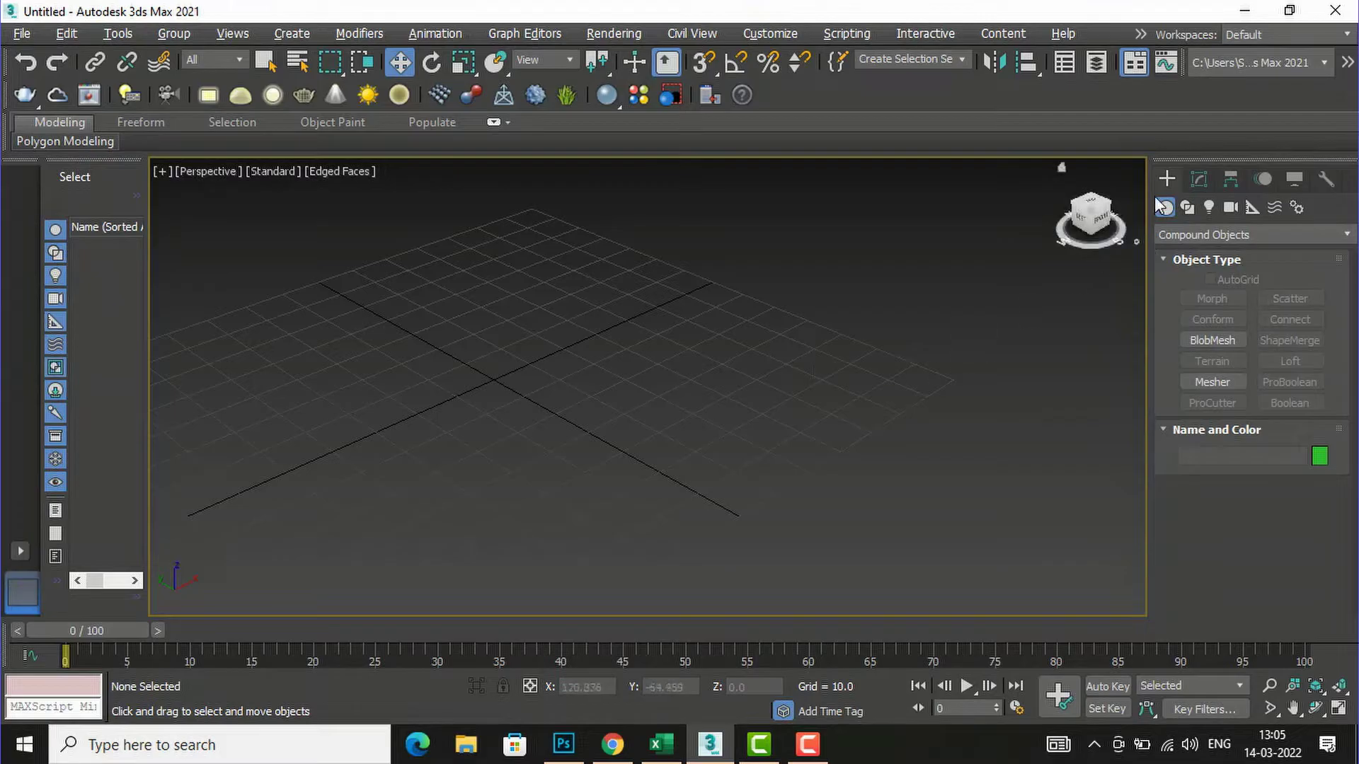
left_click(1173, 230)
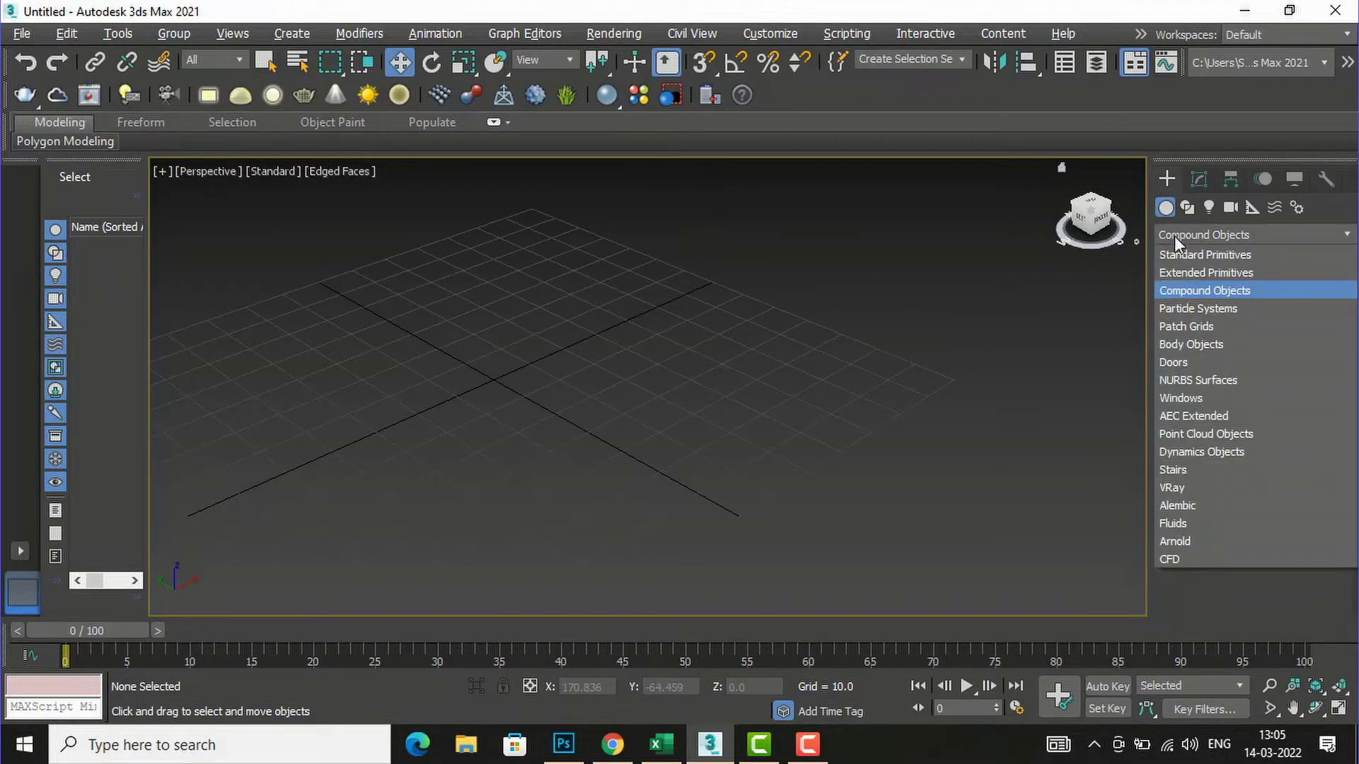
left_click(1174, 252)
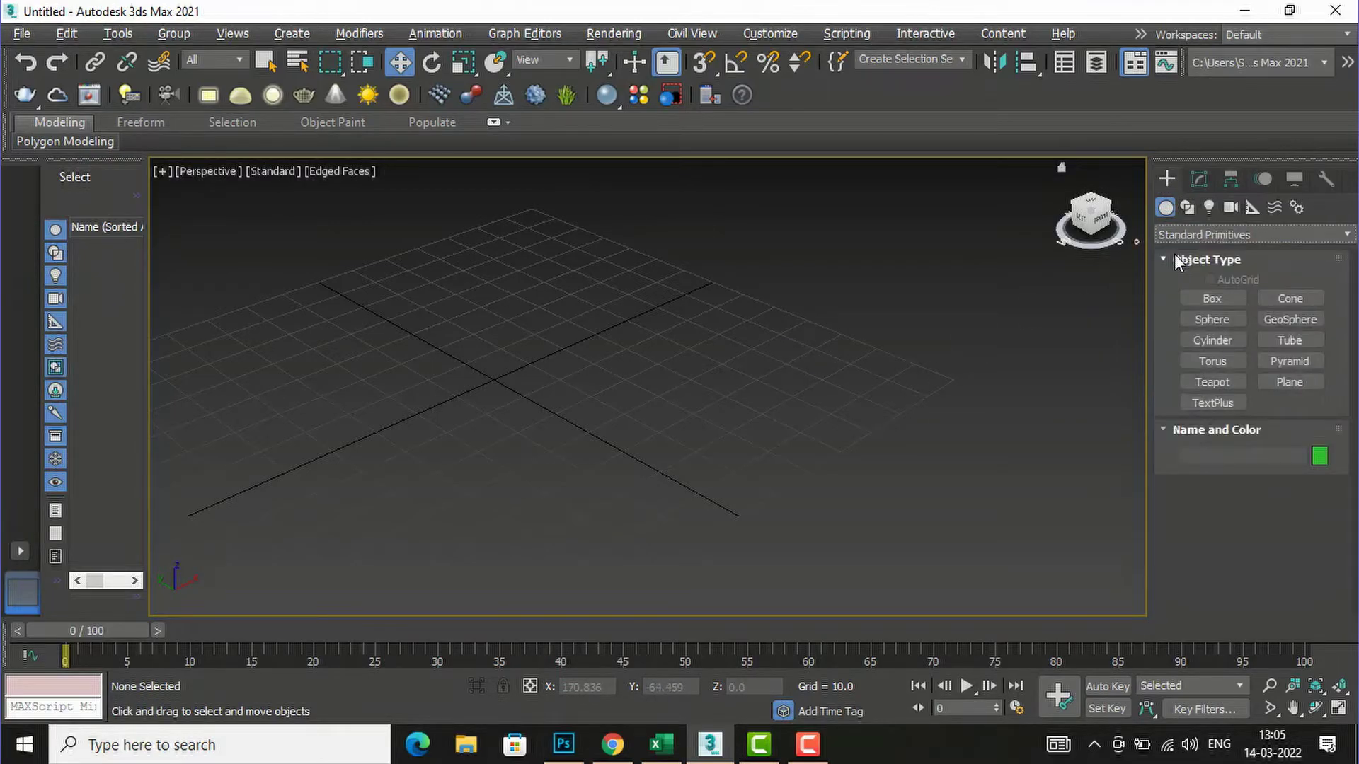
left_click(1290, 382)
scroll(850, 306, "down", 2)
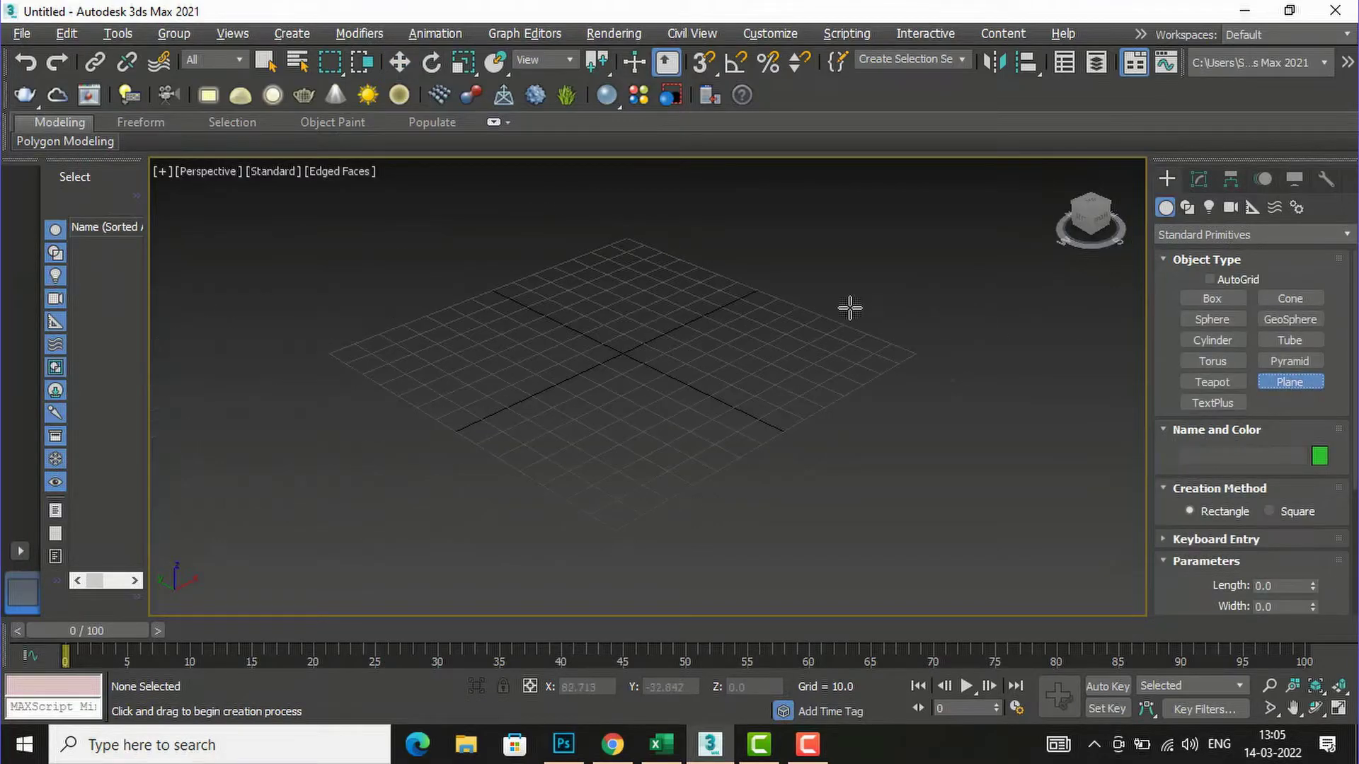
scroll(1321, 567, "down", 3)
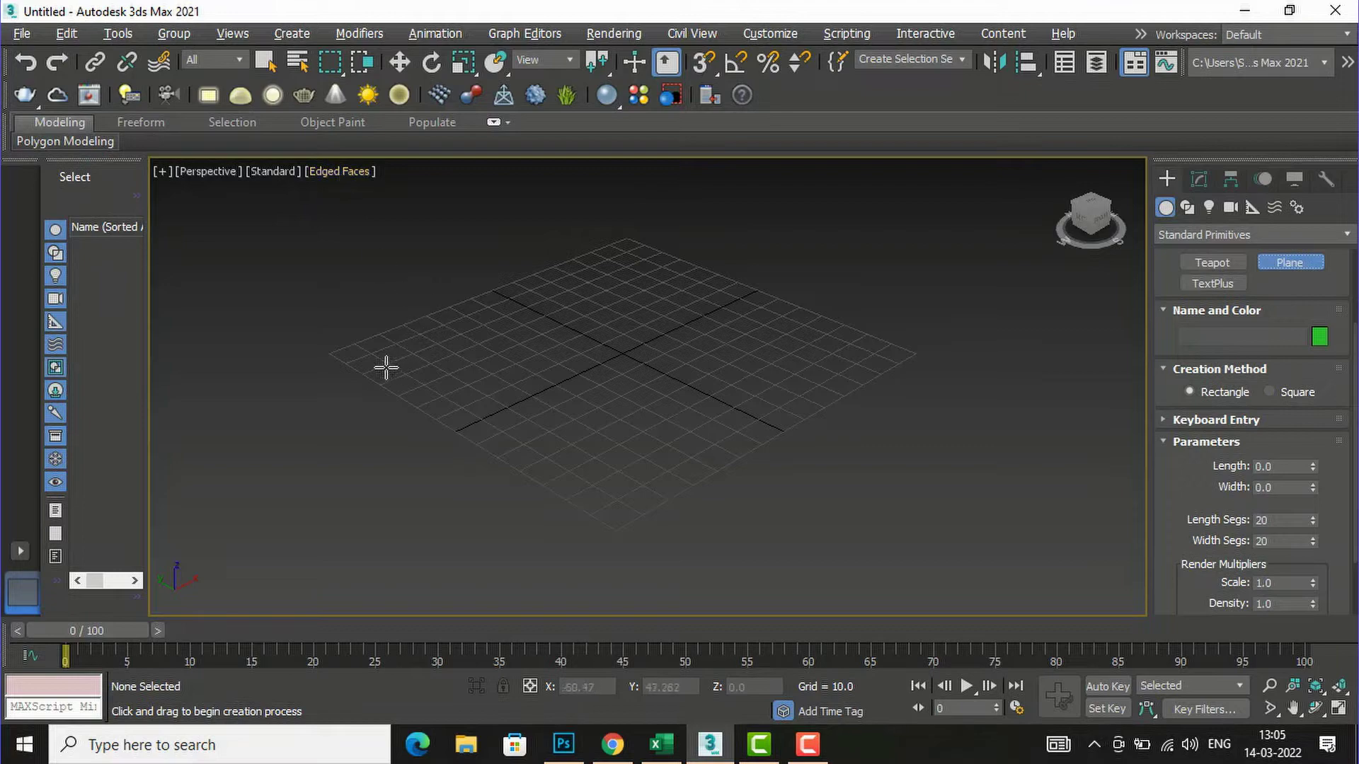
left_click_drag(382, 368, 1108, 349)
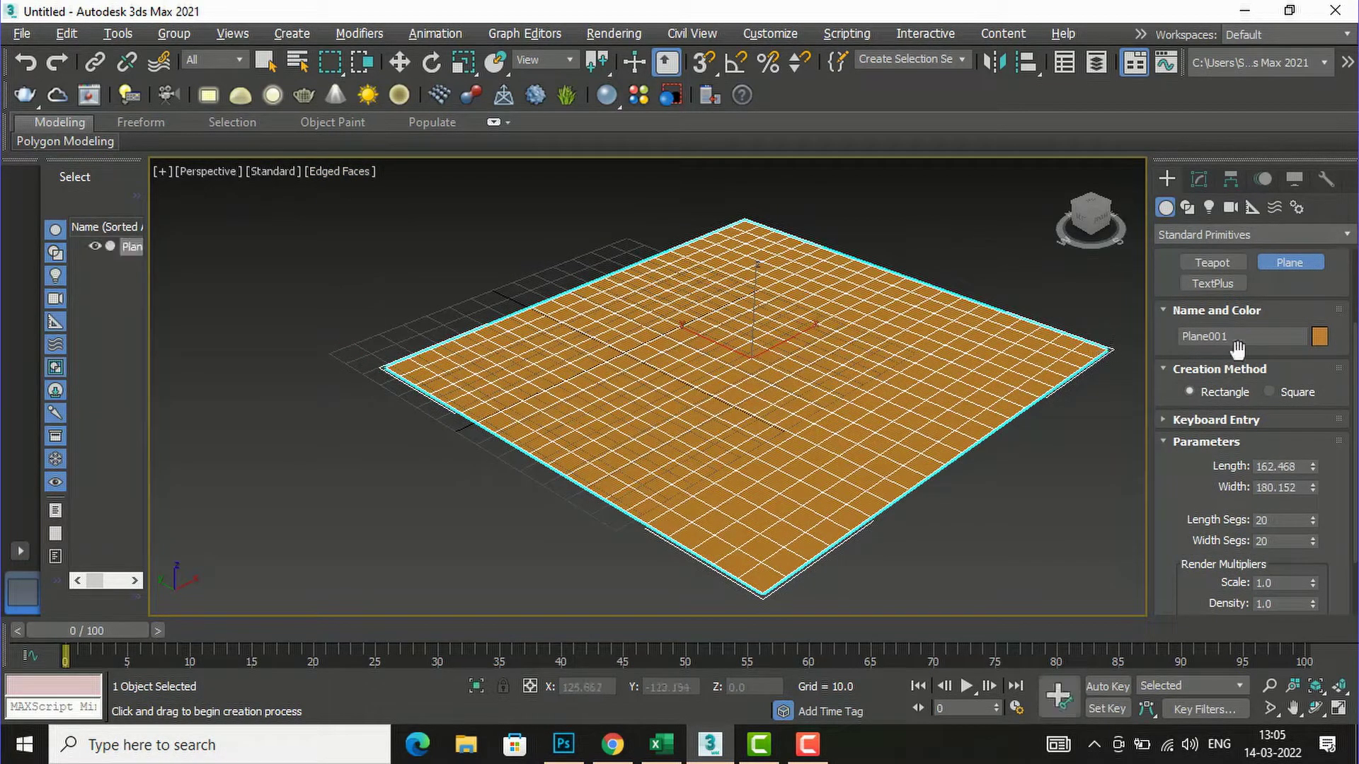
Step: Change the plane's object colour to blue
left_click(1318, 337)
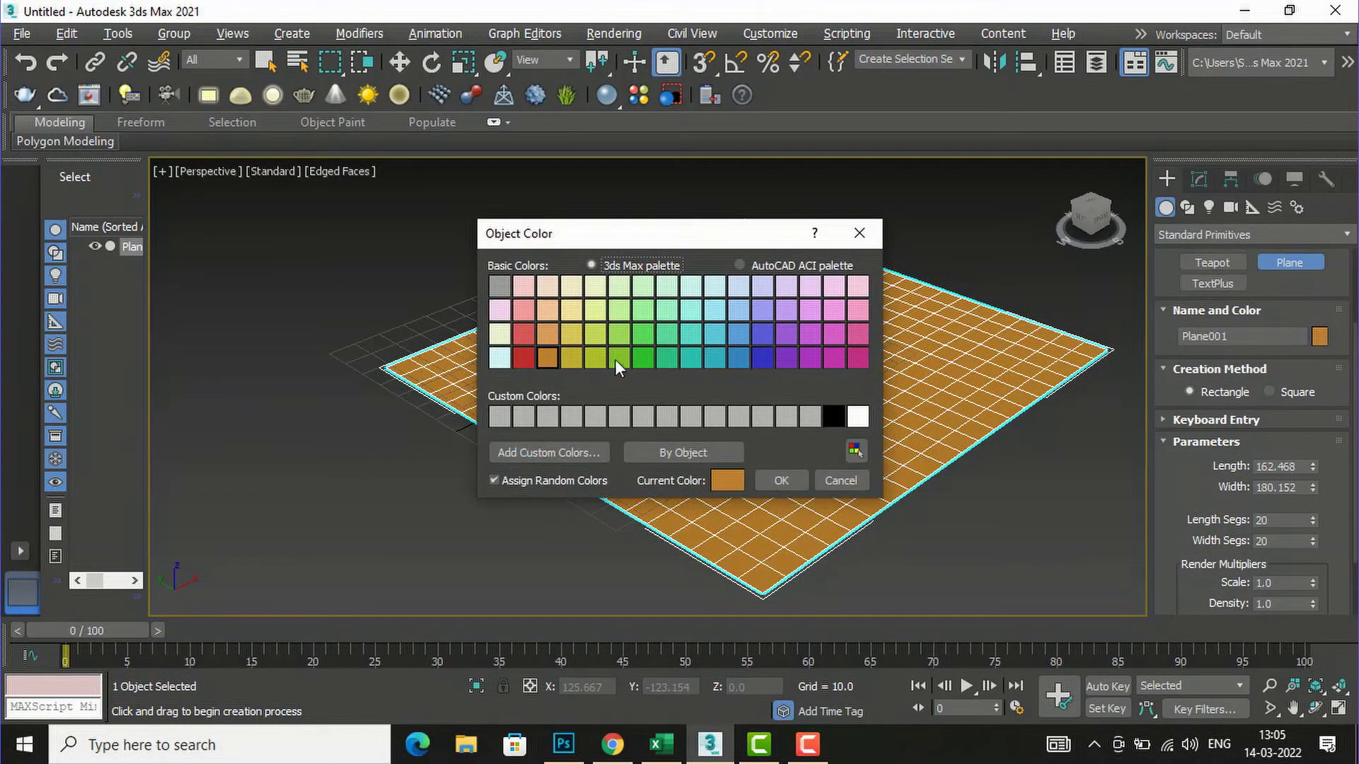
left_click(742, 358)
left_click(773, 480)
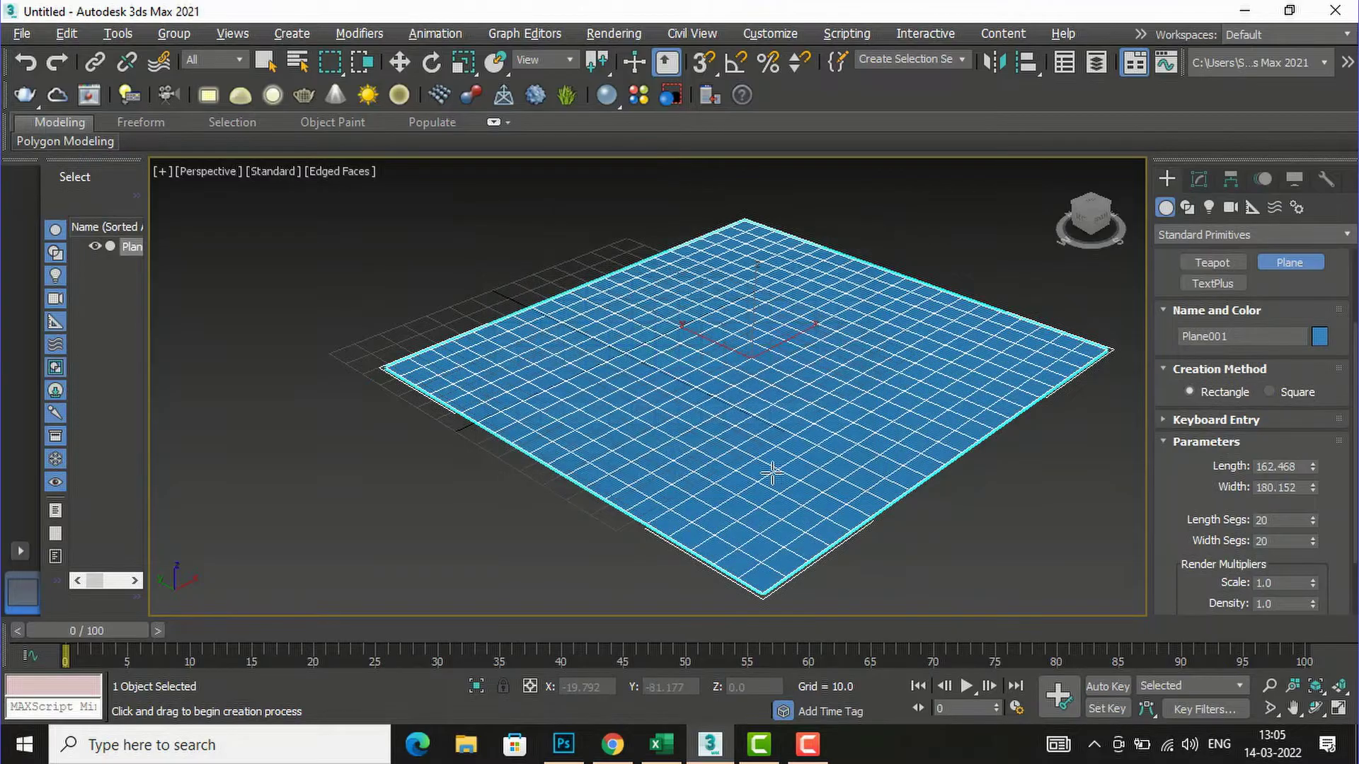
scroll(470, 324, "down", 2)
scroll(719, 397, "up", 1)
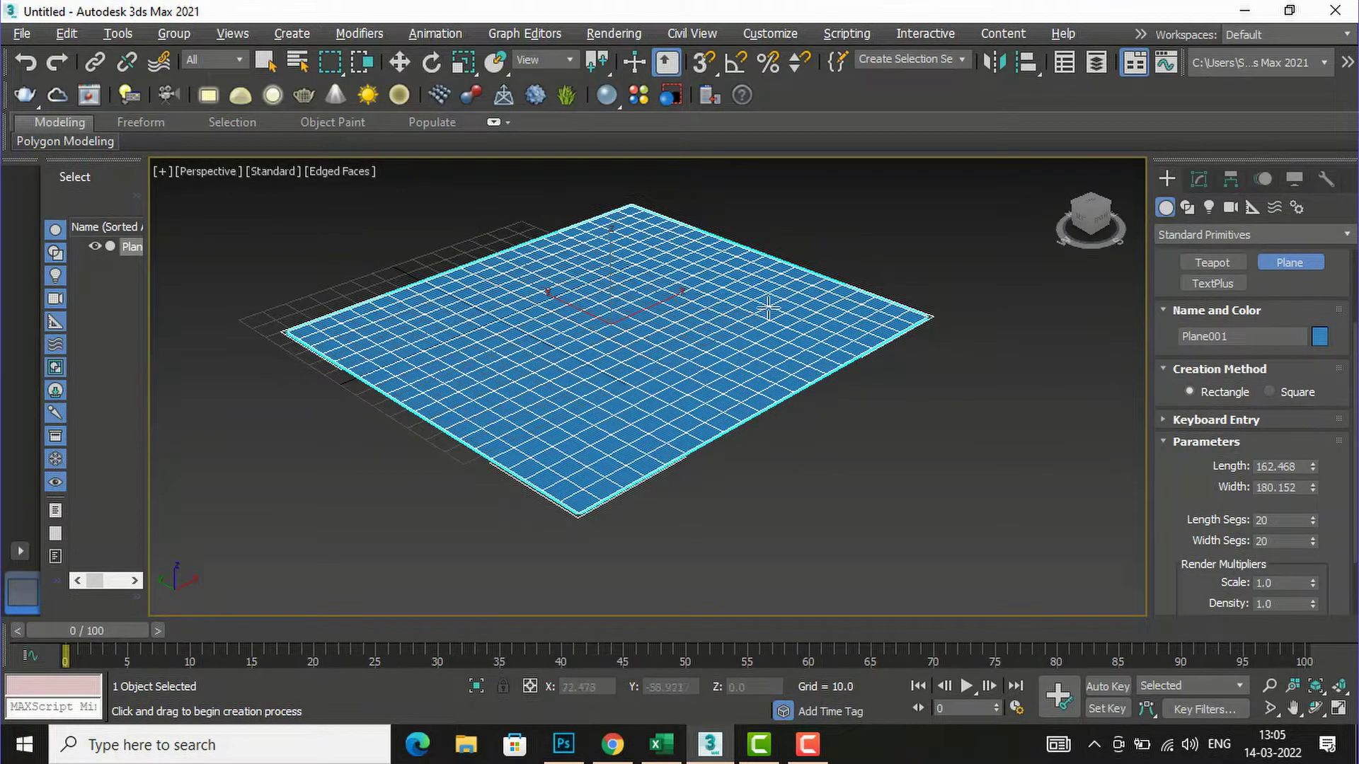
left_click(1207, 178)
Step: Apply a Noise modifier to Plane001 from the Modifier List and scroll to its Strength values
left_click(1260, 235)
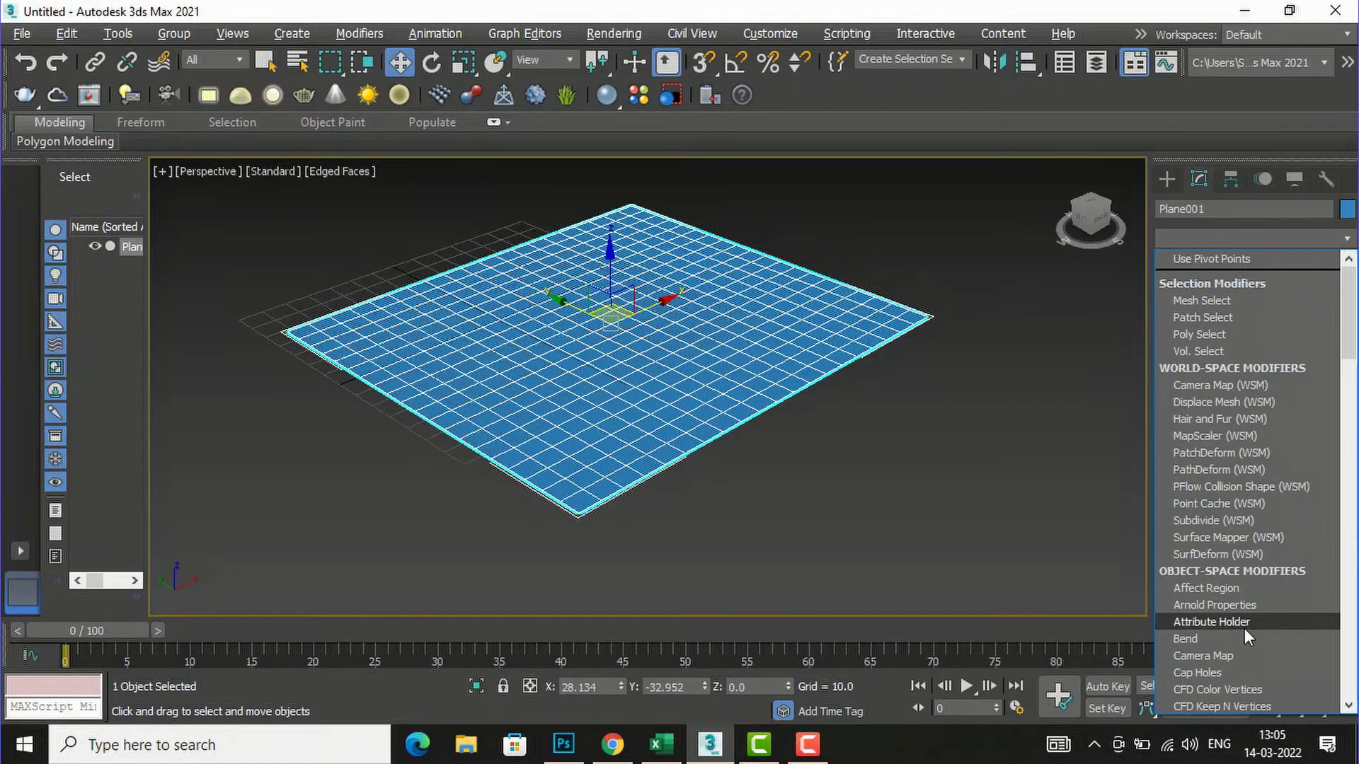
scroll(1235, 563, "down", 13)
scroll(1234, 563, "down", 2)
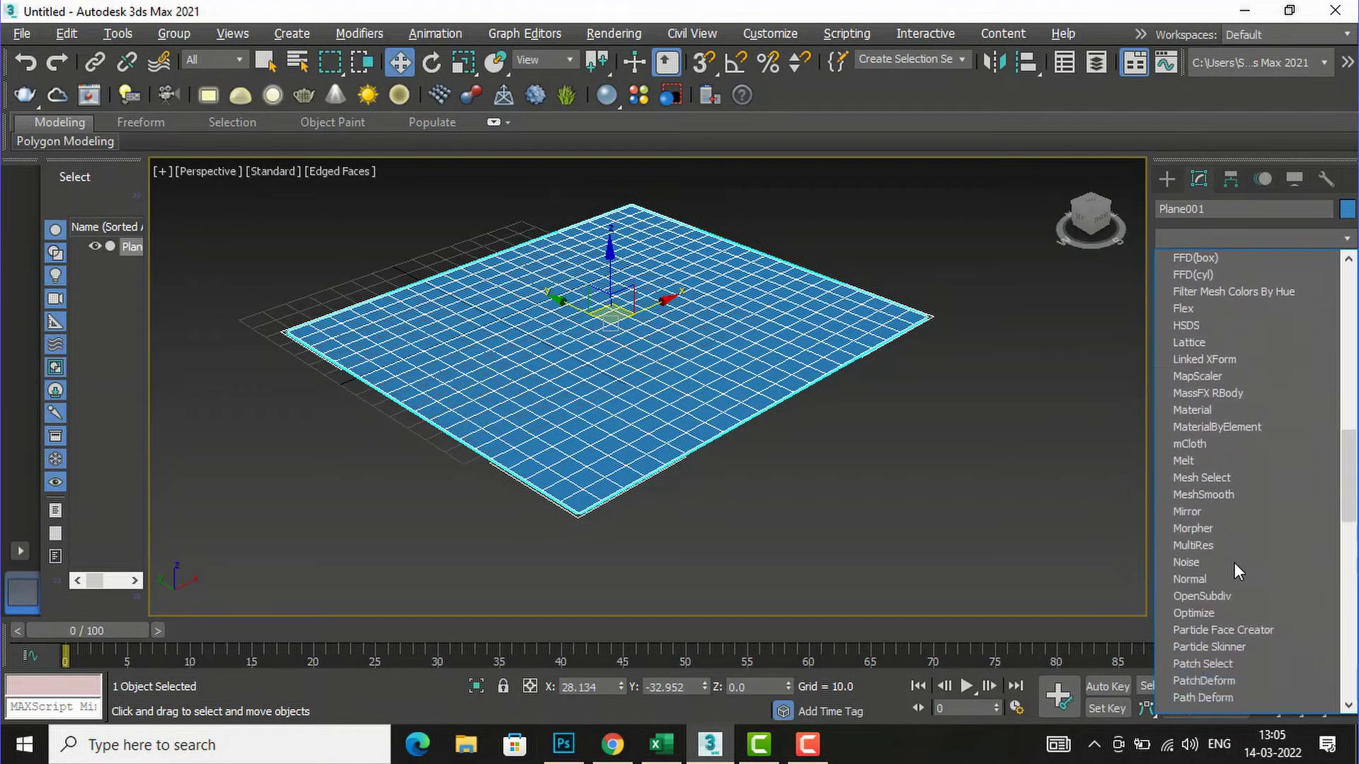
left_click(1204, 545)
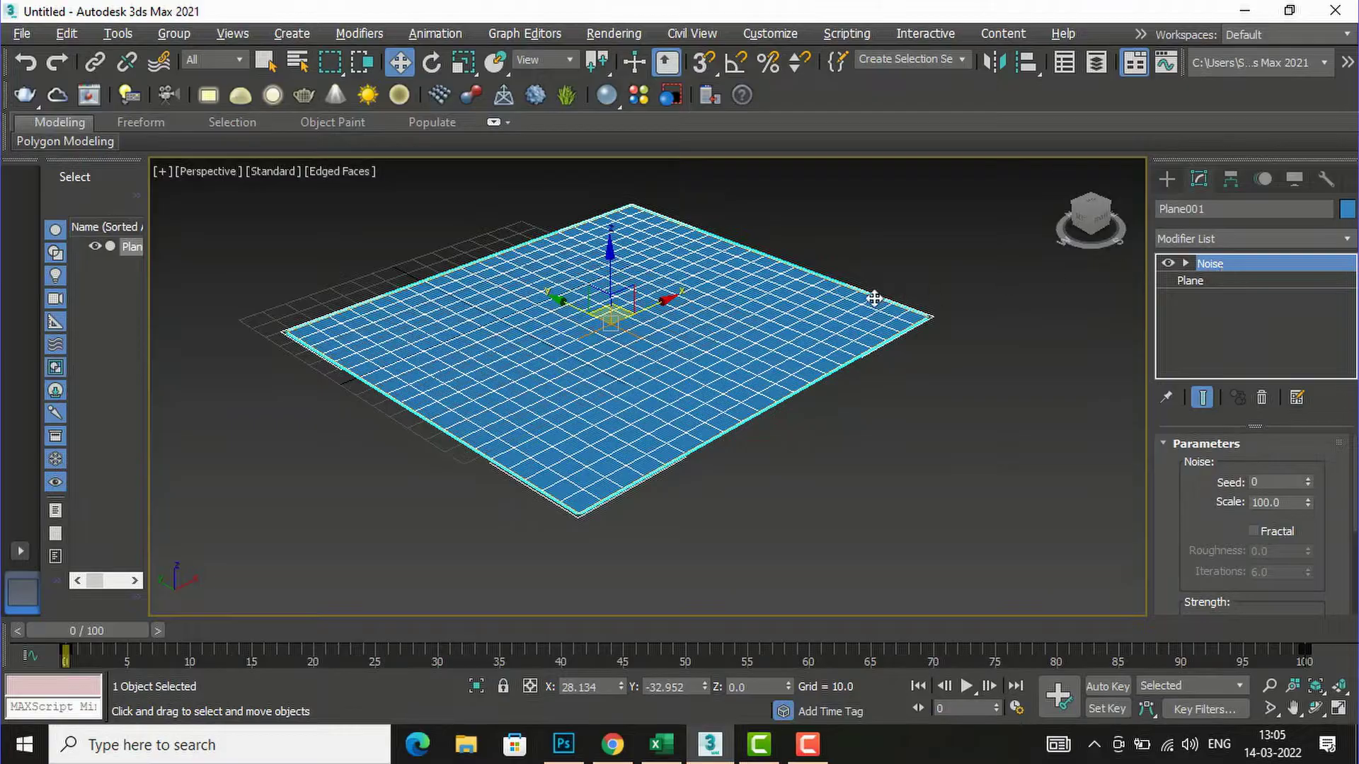
scroll(1328, 477, "down", 2)
scroll(1330, 488, "down", 5)
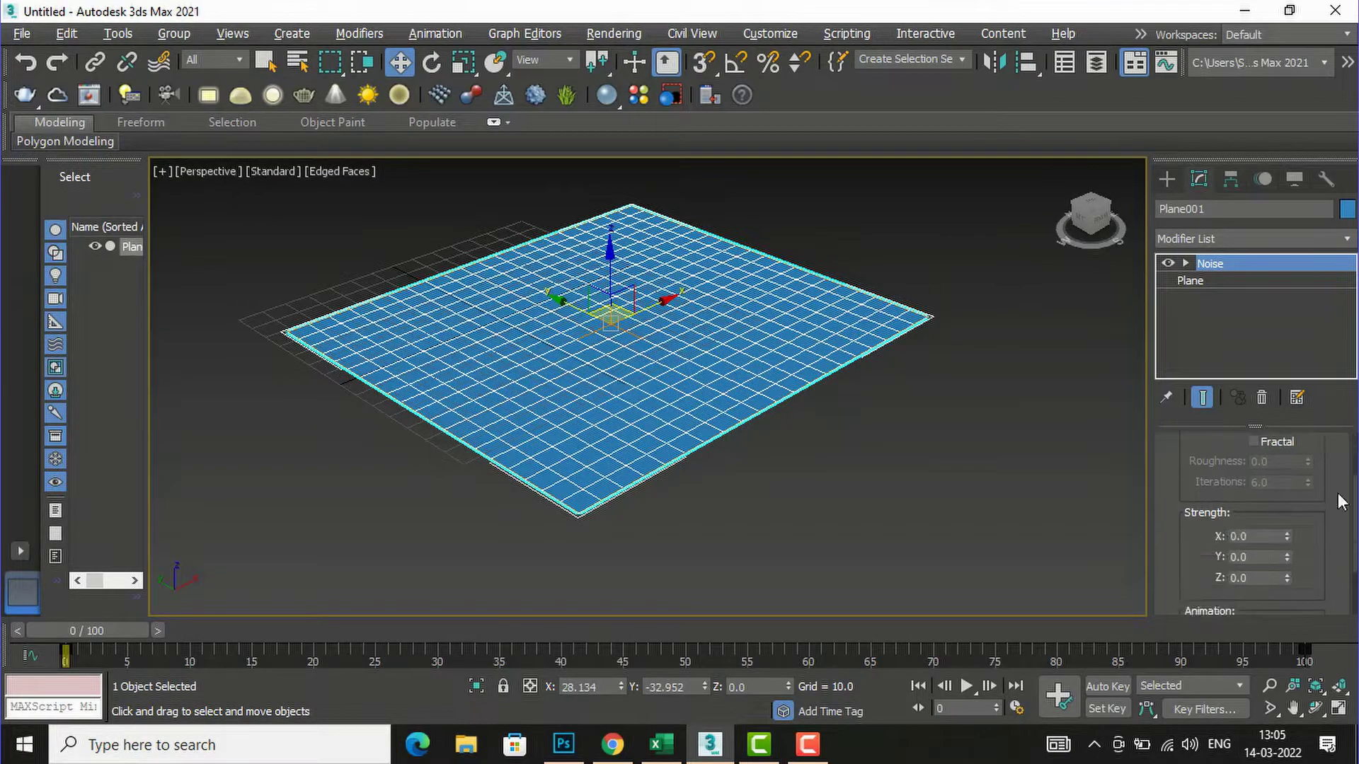
scroll(1341, 510, "up", 3)
scroll(1343, 515, "up", 2)
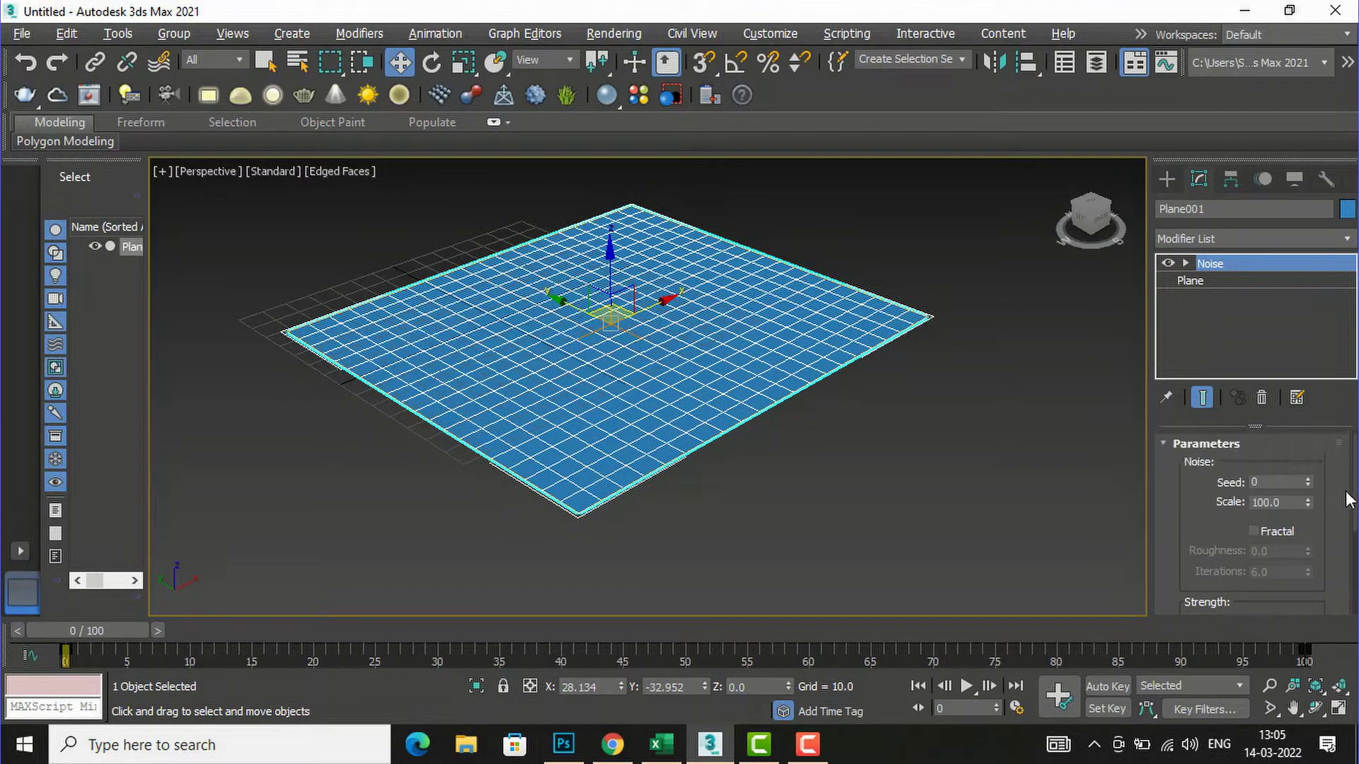
scroll(1347, 500, "down", 5)
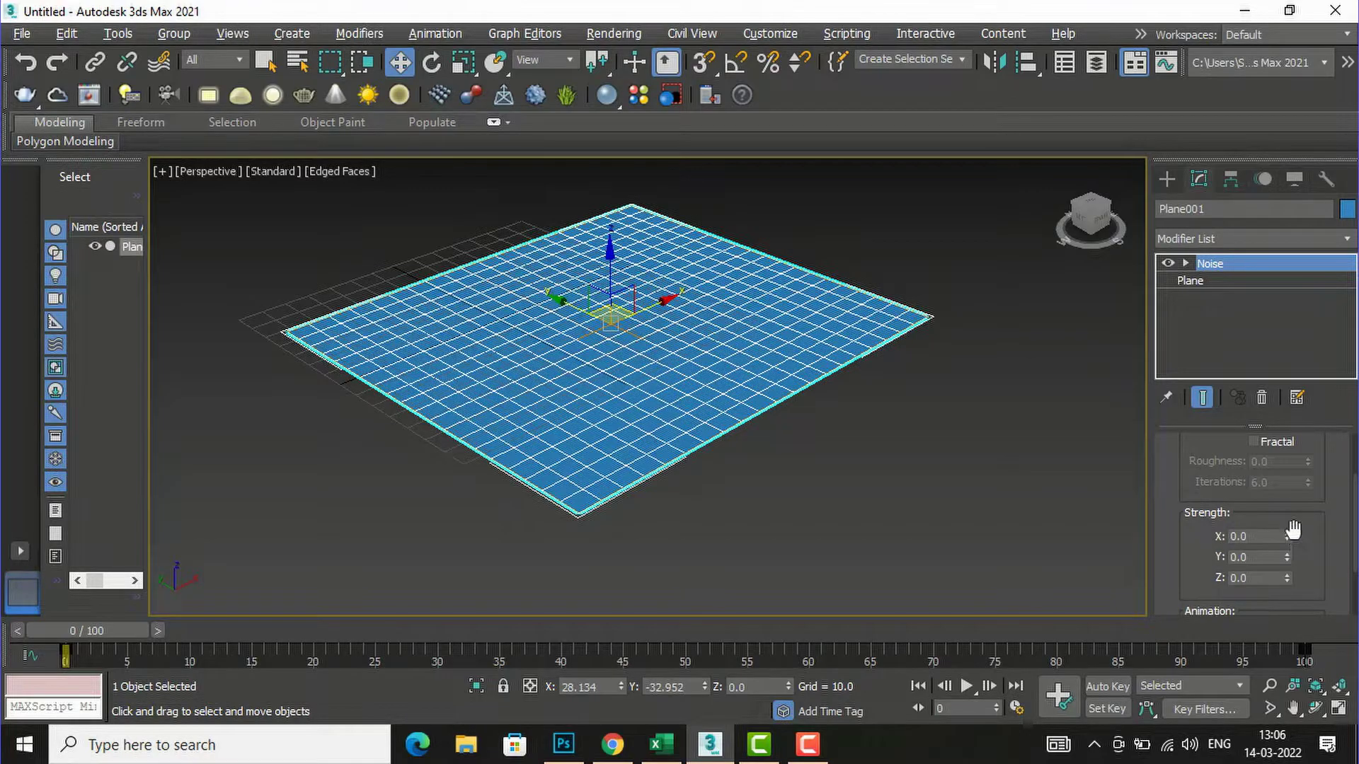
Step: Set Noise strength to X 53.42, Y 64.28 and Z 90, then deselect the terrain
left_click_drag(1287, 536, 1152, 204)
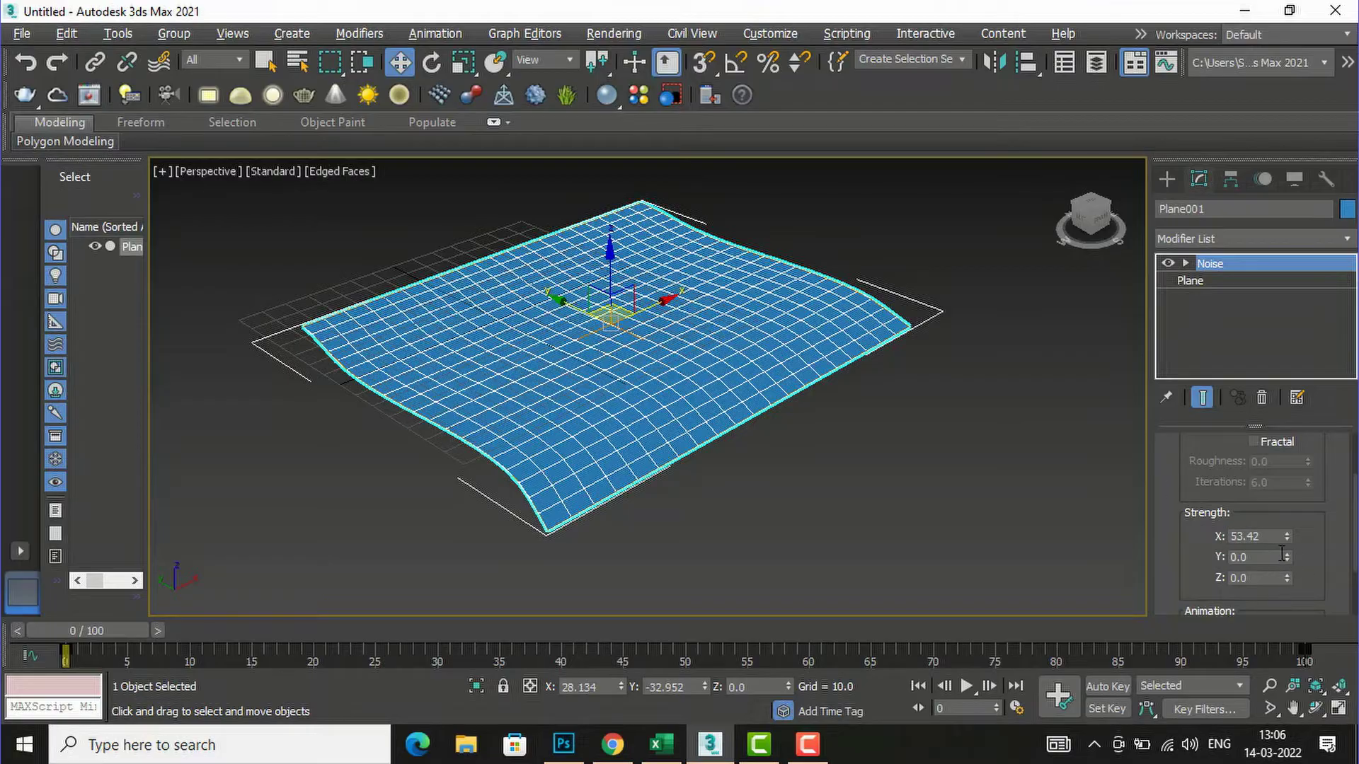
left_click_drag(1288, 557, 461, 631)
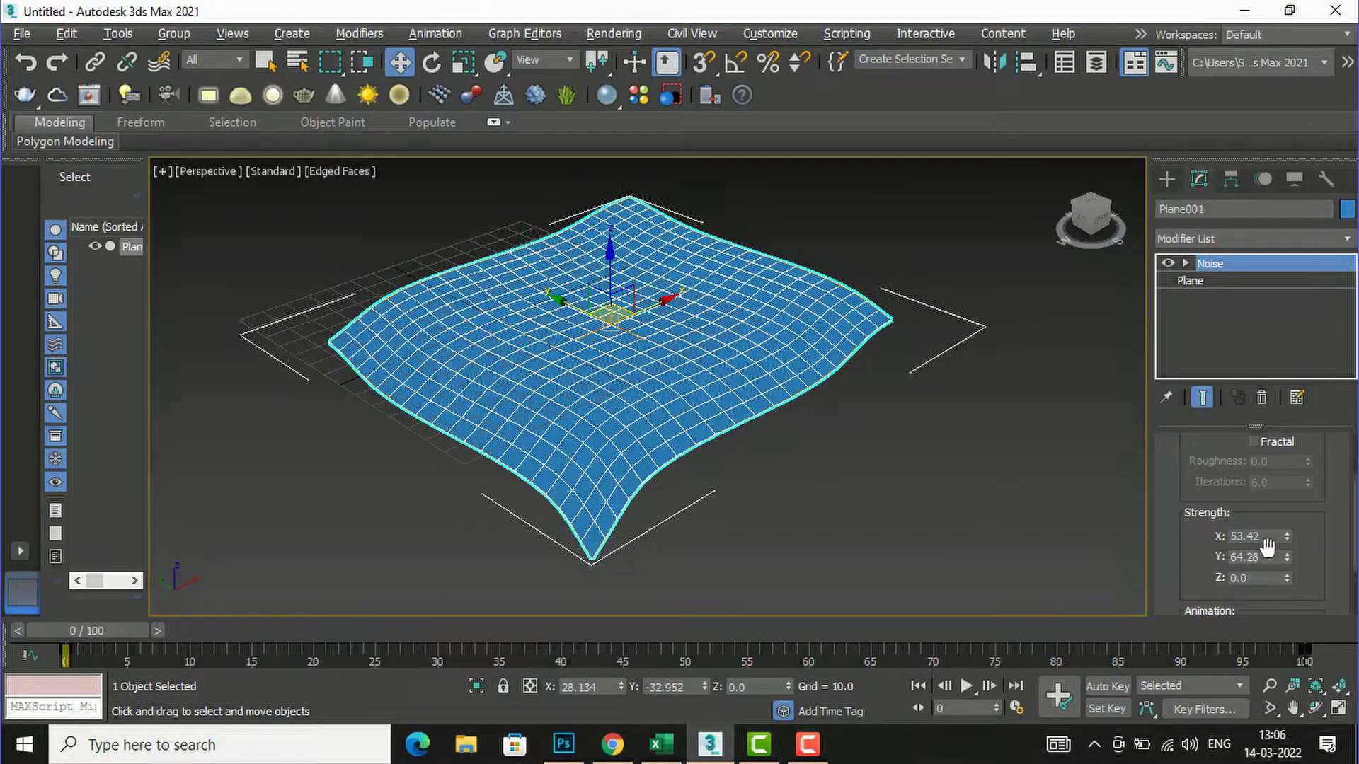
left_click_drag(1287, 578, 306, 174)
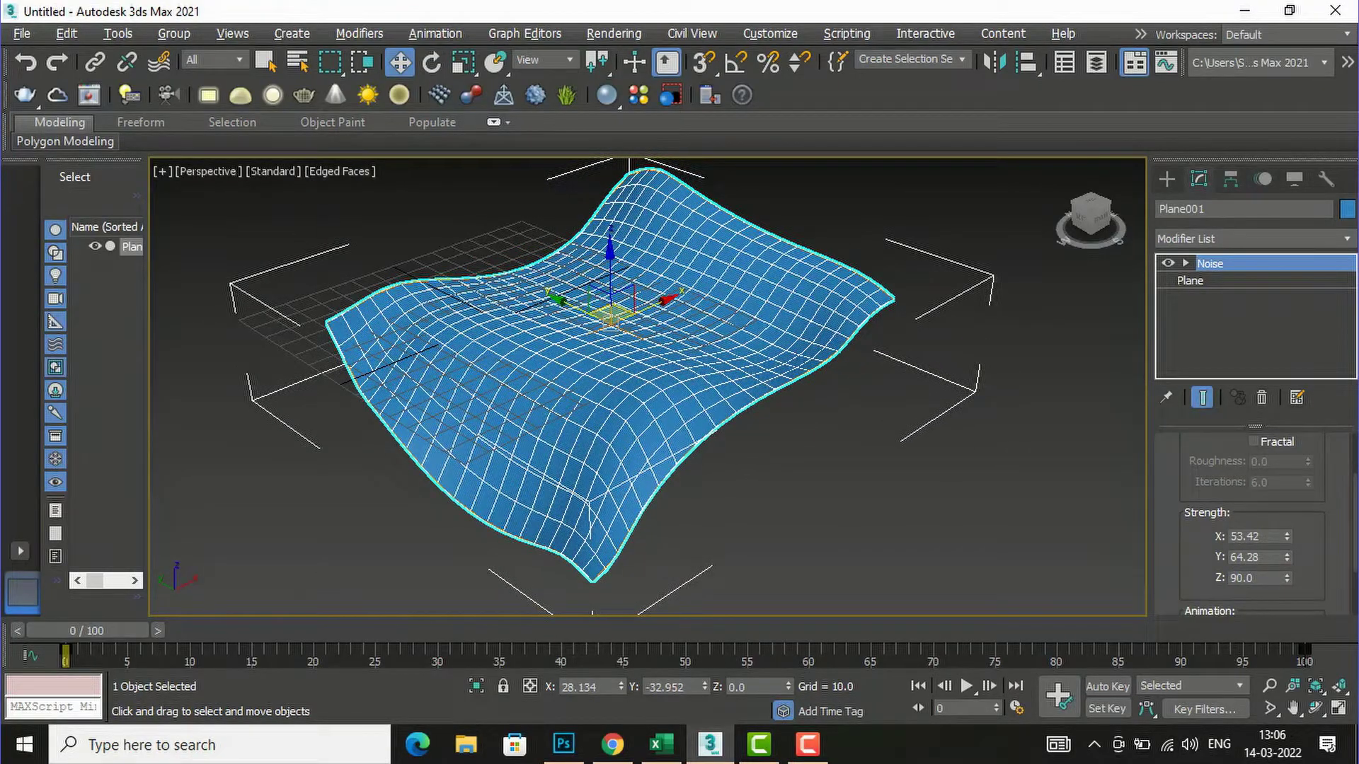
left_click_drag(1093, 216, 1095, 228)
scroll(382, 379, "down", 3)
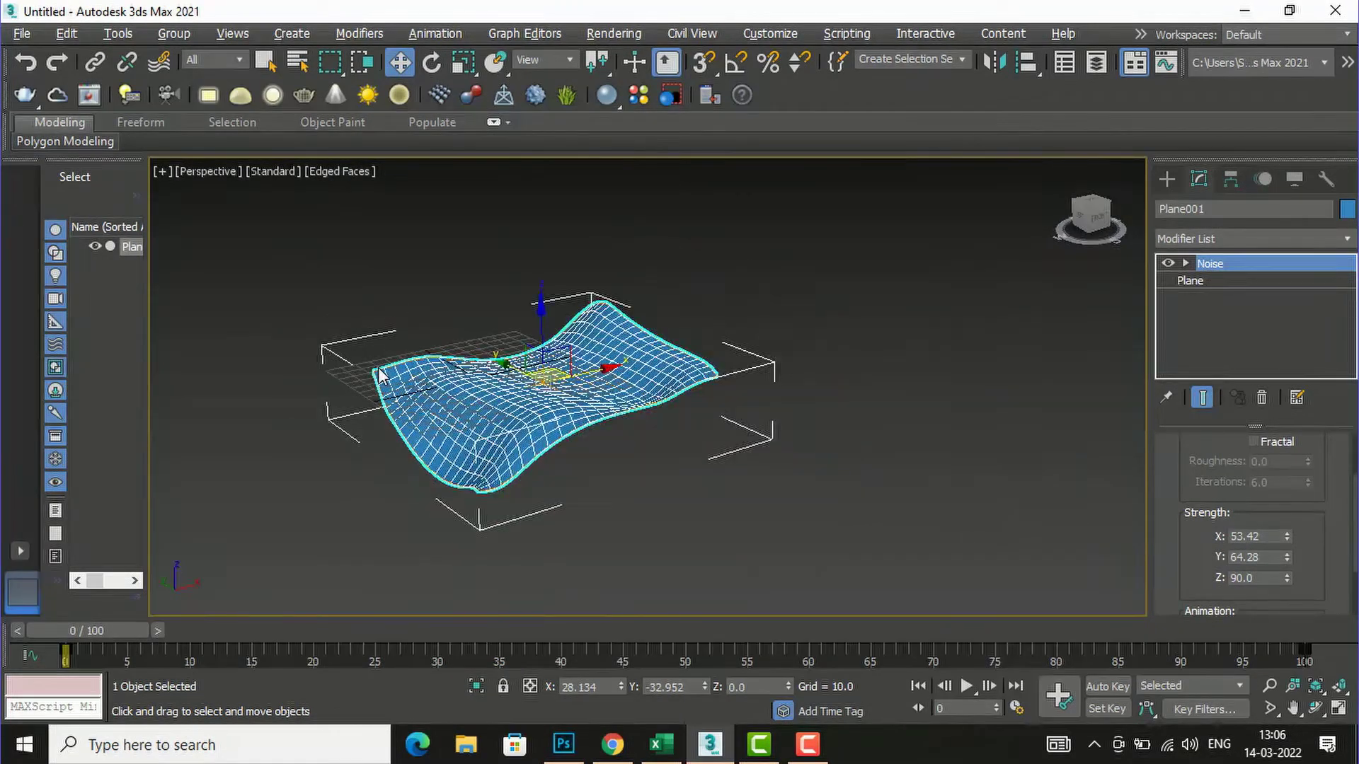
left_click(637, 511)
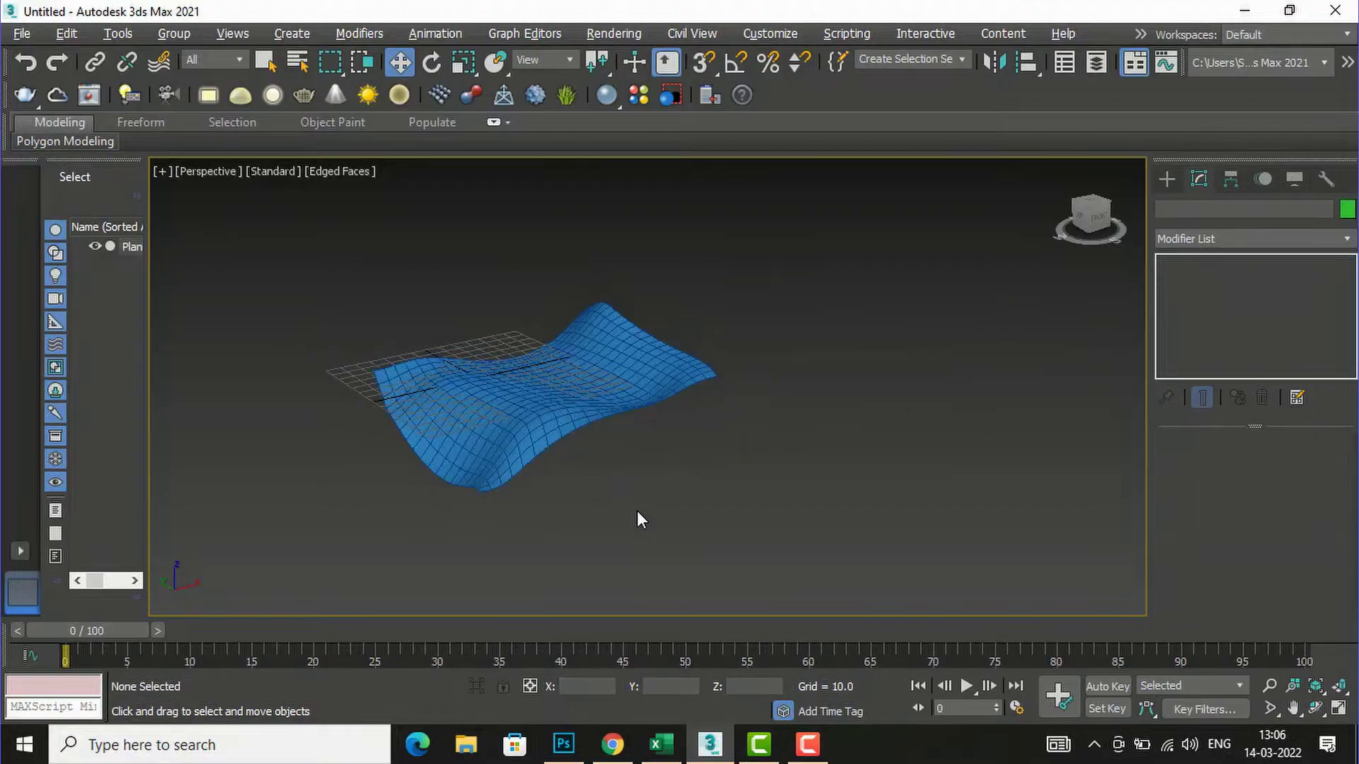
Step: Place a palm tree from AEC Extended Foliage's Favorite Plants beside the terrain
left_click(1165, 176)
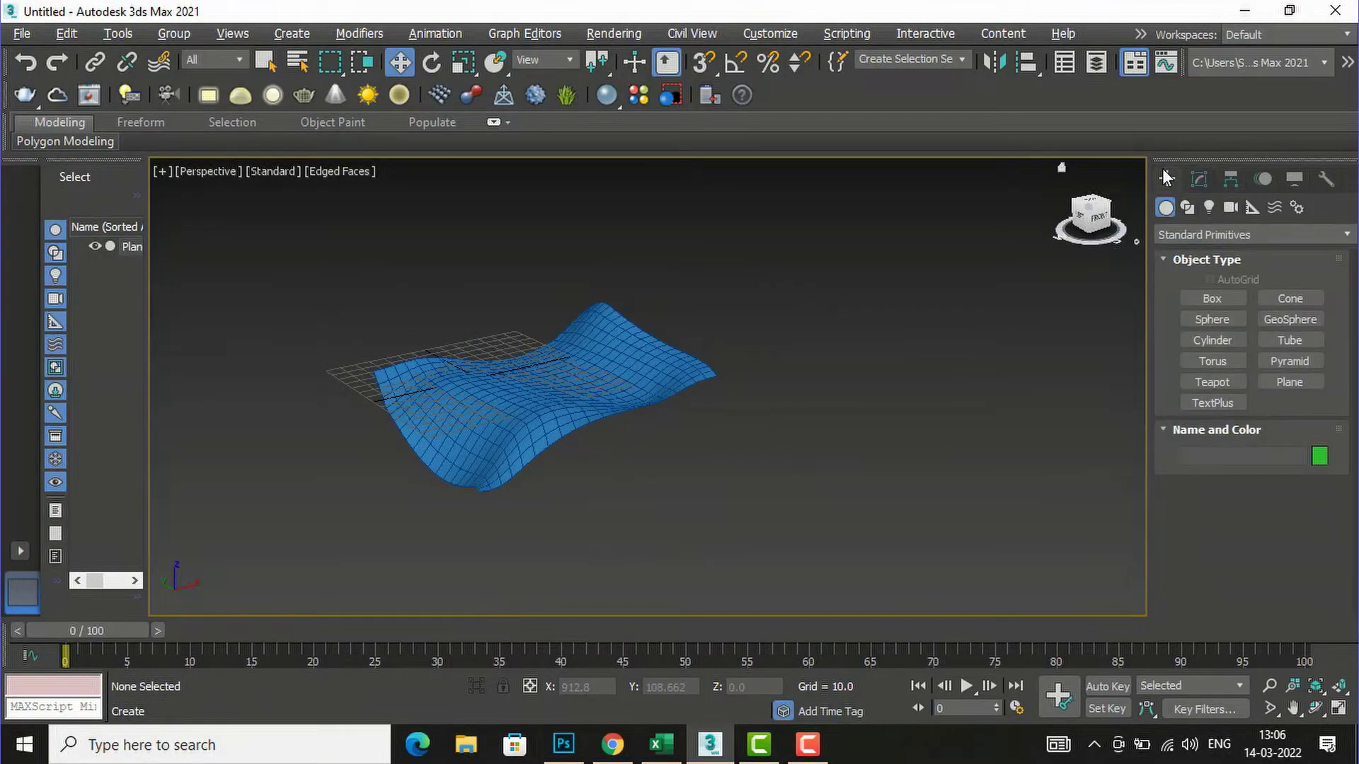
left_click(1262, 235)
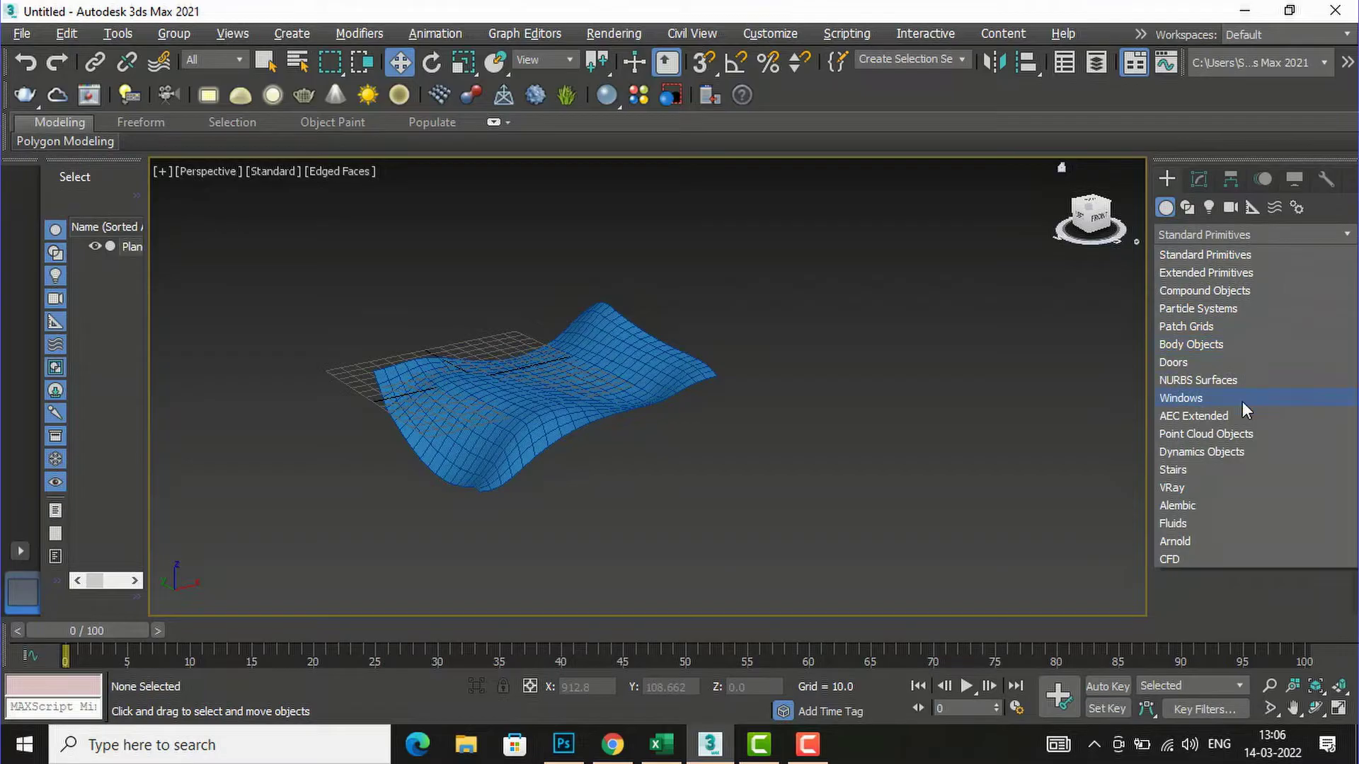
left_click(1232, 423)
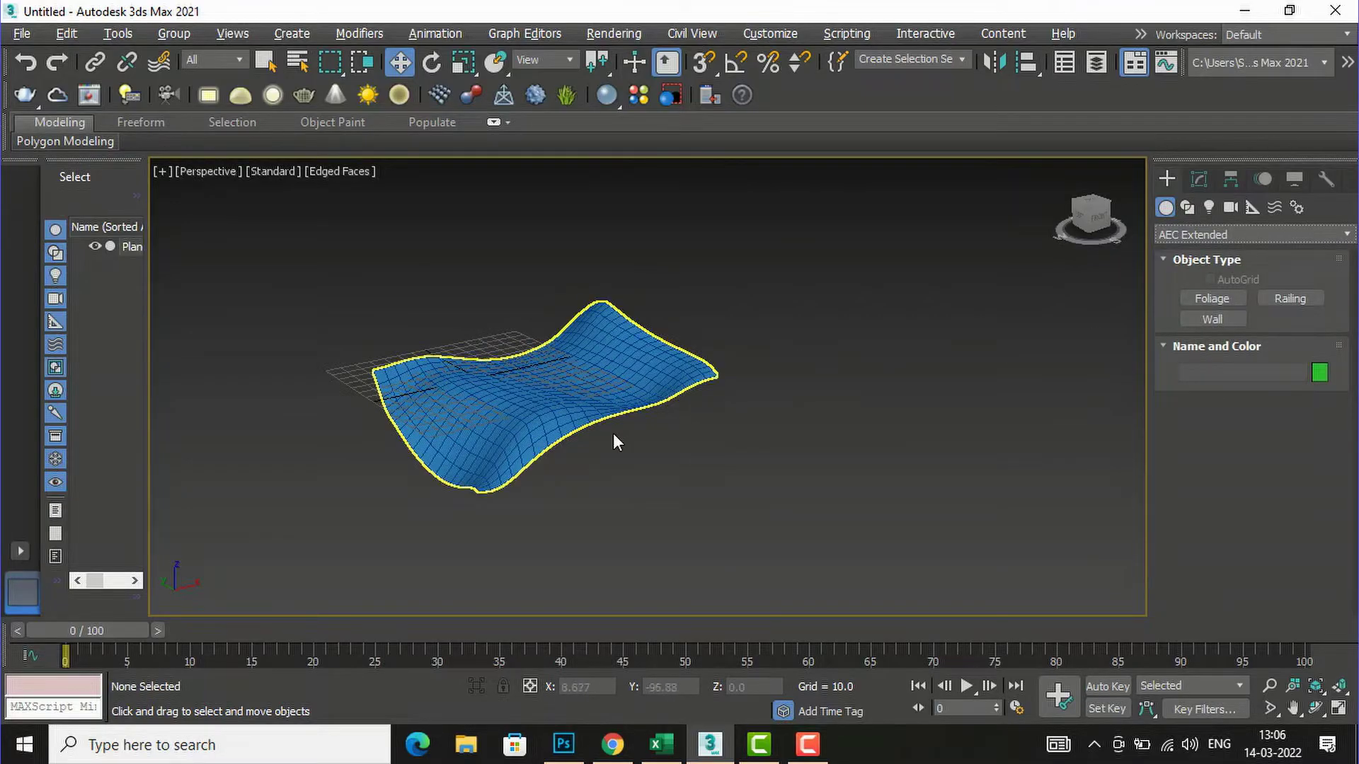
left_click(1212, 299)
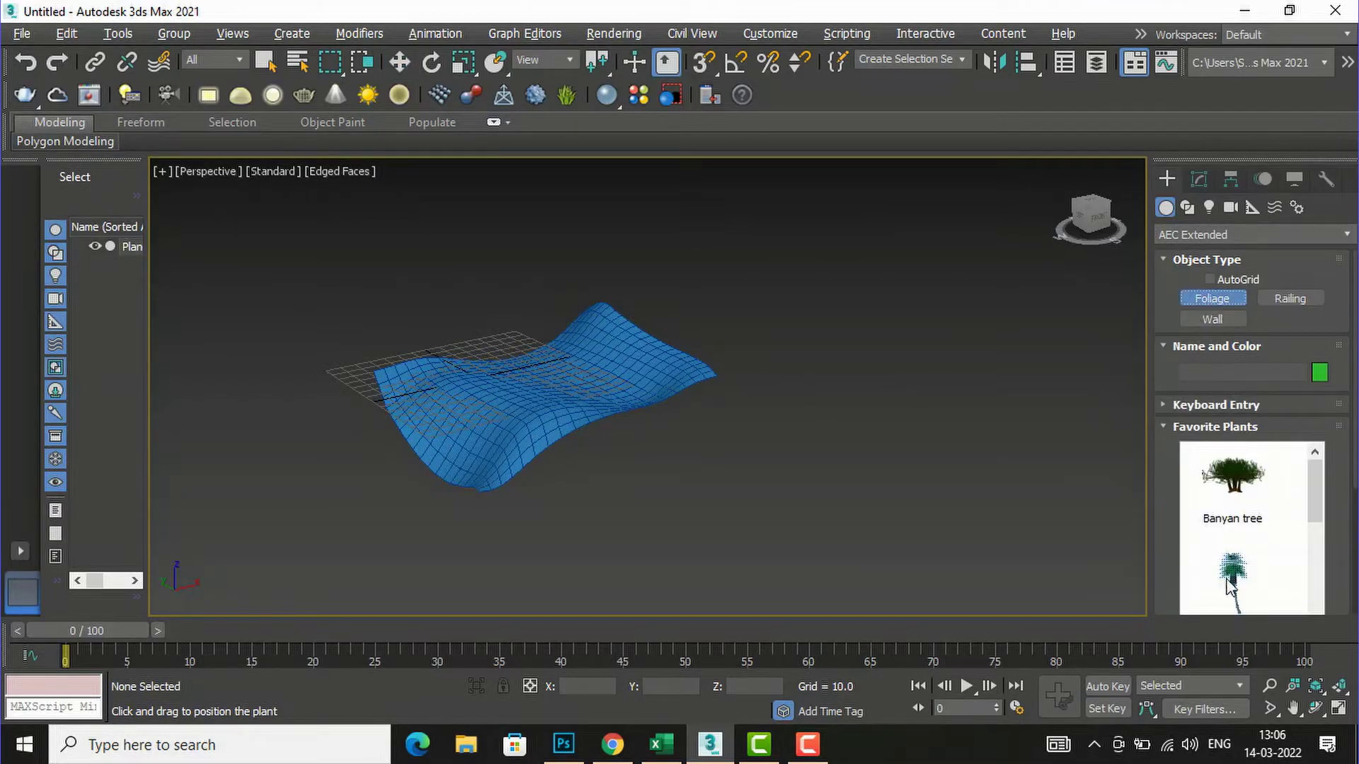
left_click(1235, 577)
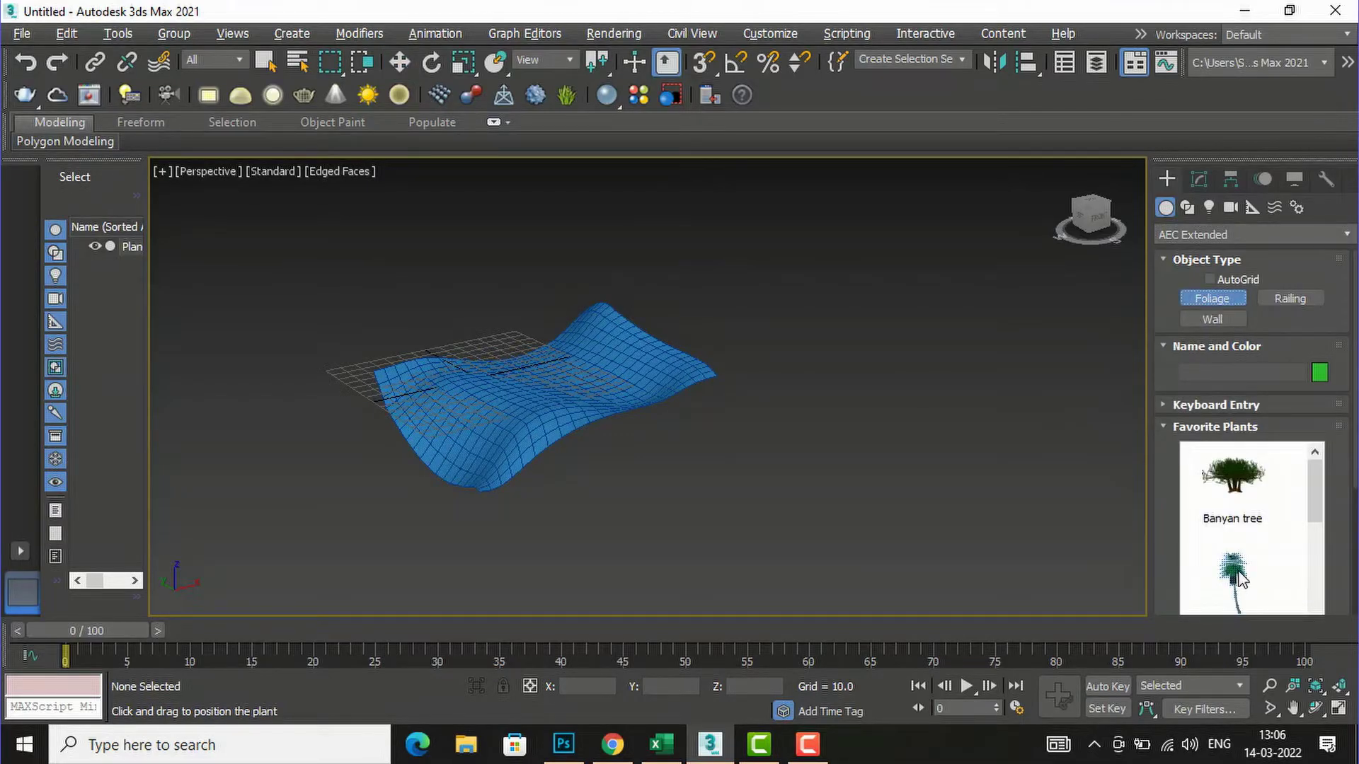
left_click(737, 445)
scroll(701, 559, "down", 4)
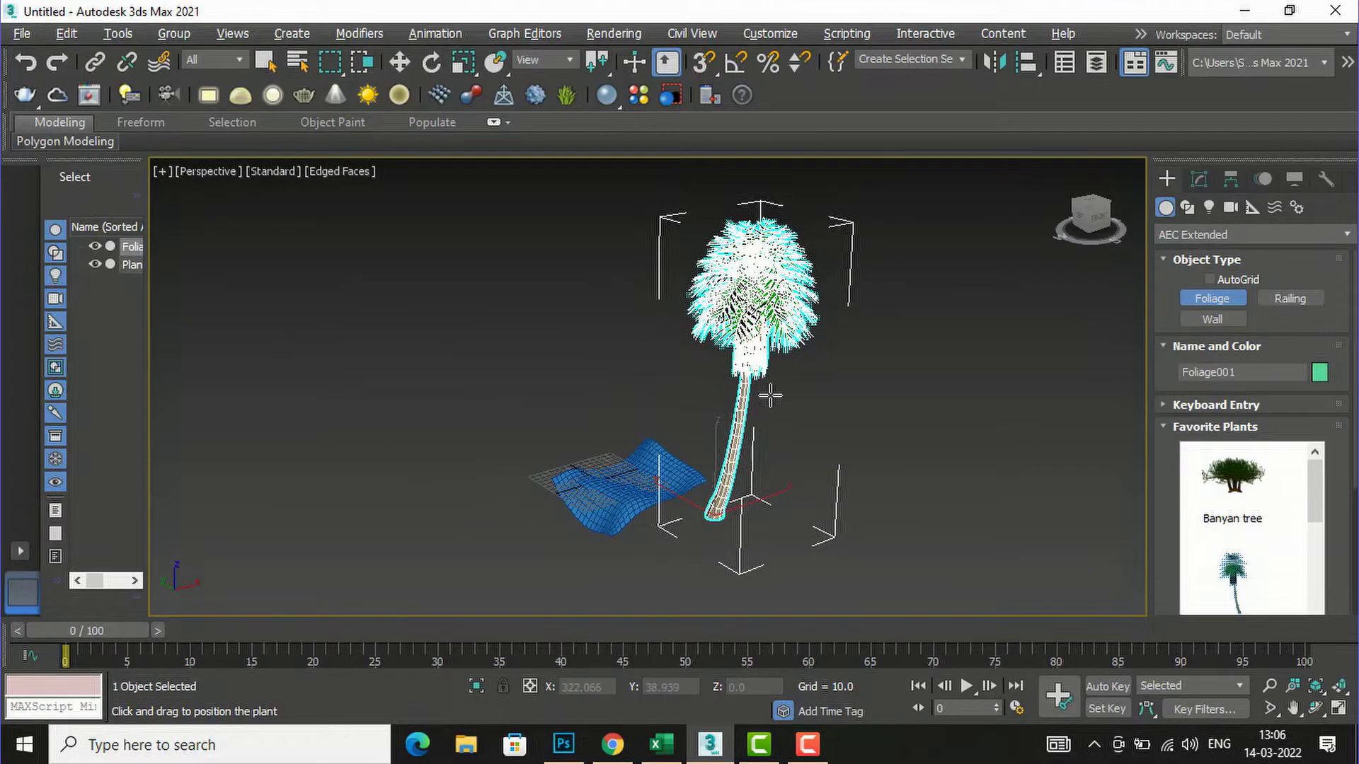
Step: Uniformly scale the palm tree down to a small size and reselect it
left_click(470, 67)
key("r")
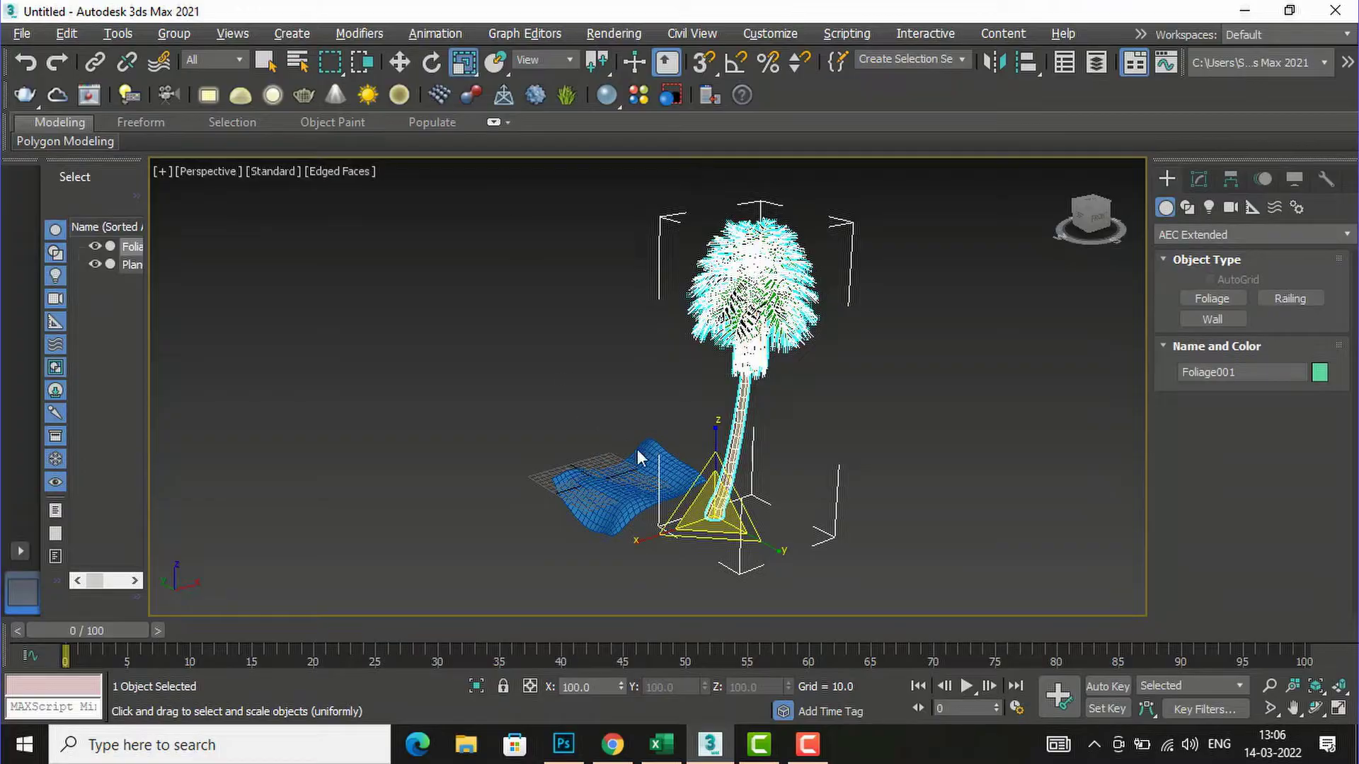
left_click_drag(716, 523, 872, 630)
scroll(726, 549, "up", 5)
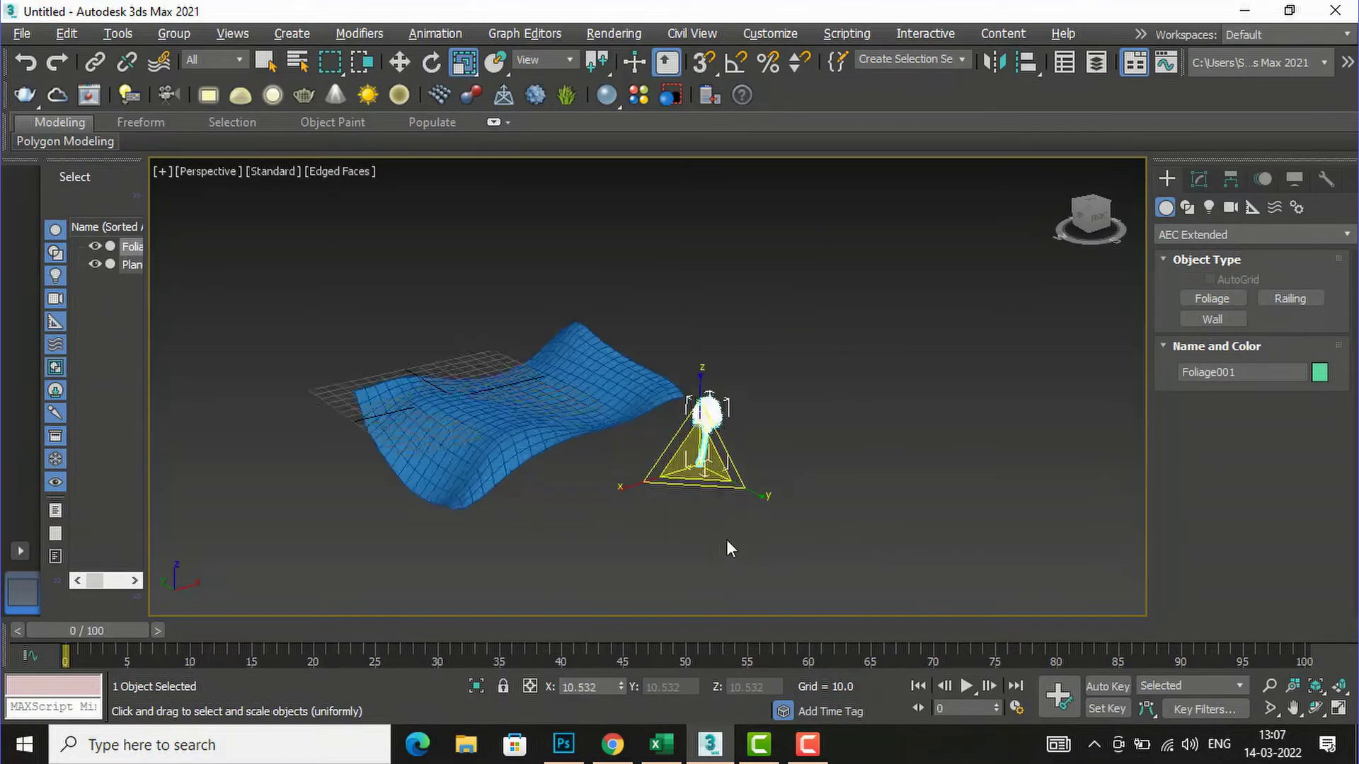
left_click_drag(662, 392, 705, 490)
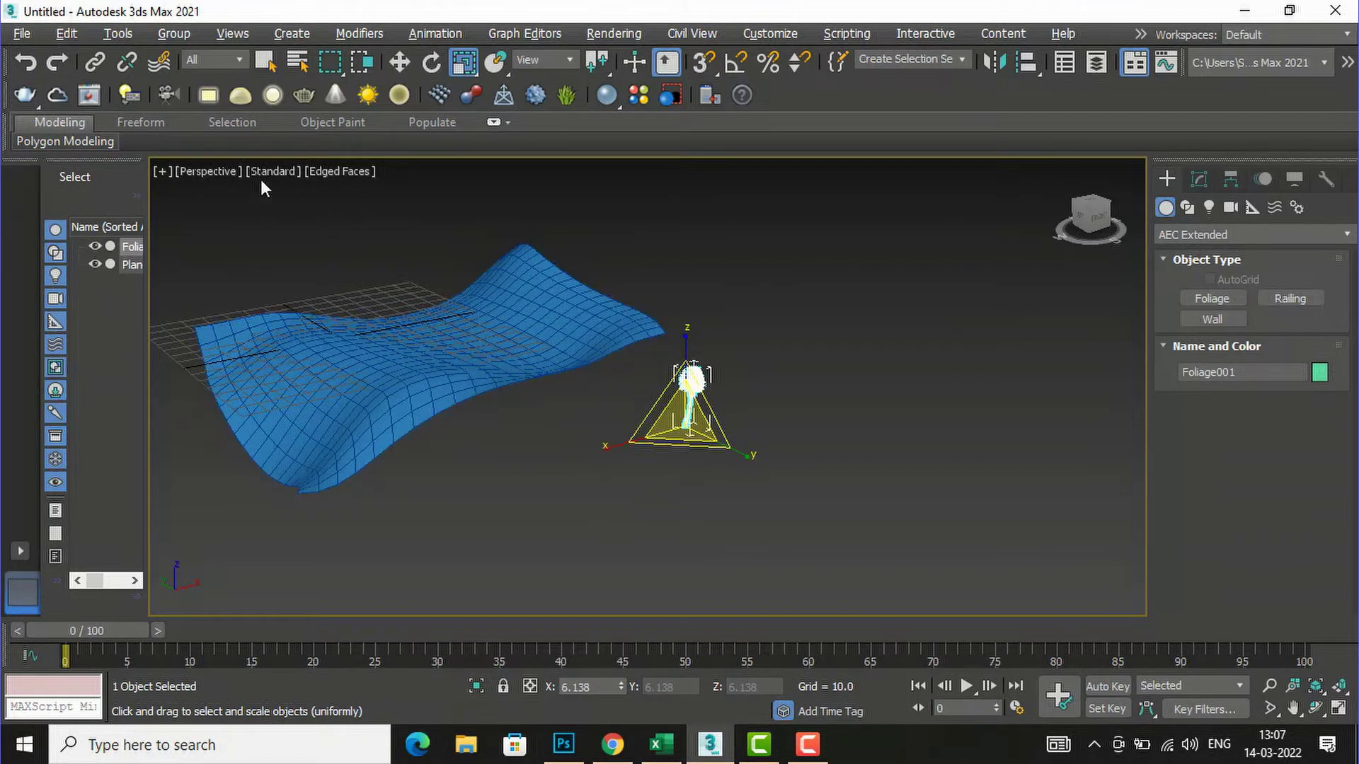
left_click(400, 63)
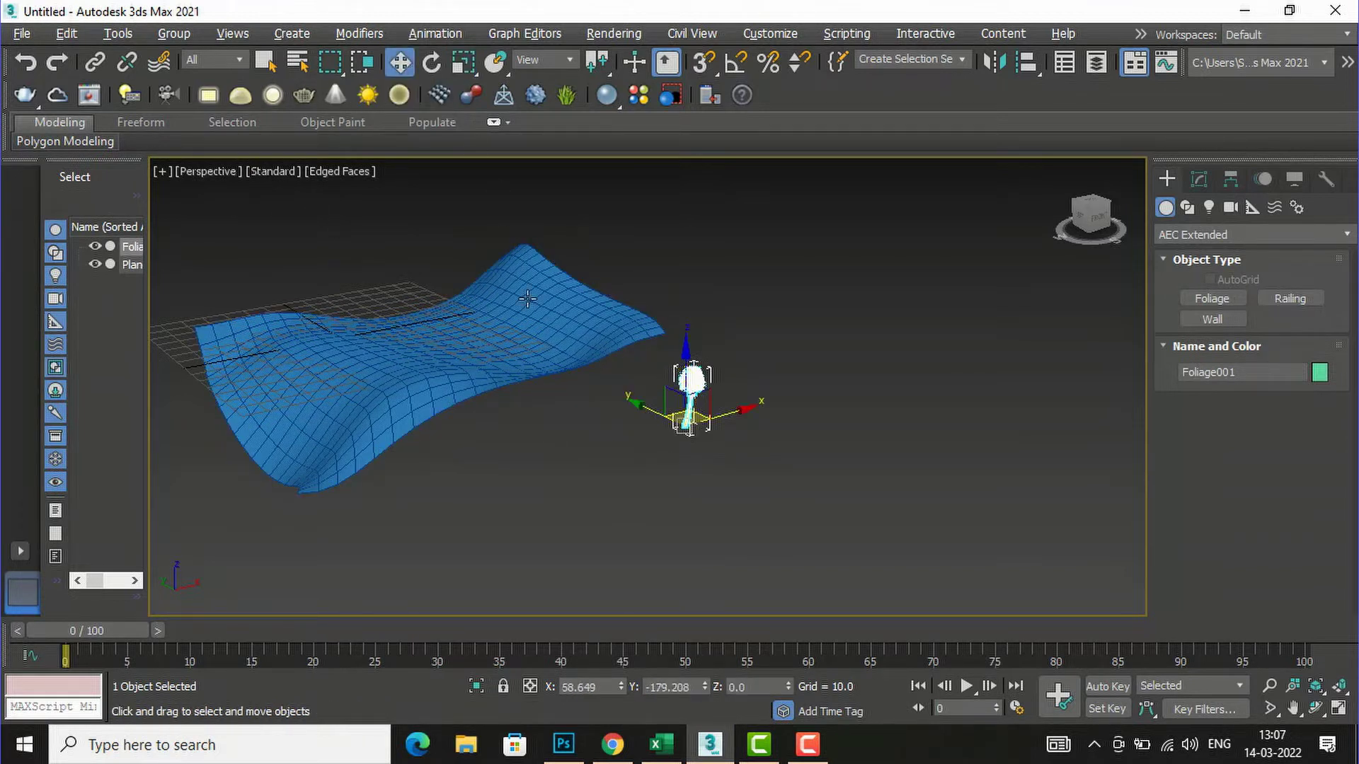
left_click(648, 456)
left_click(691, 386)
Step: Make the selected palm tree a Scatter compound object with S_Foliage001 as source
left_click(1200, 237)
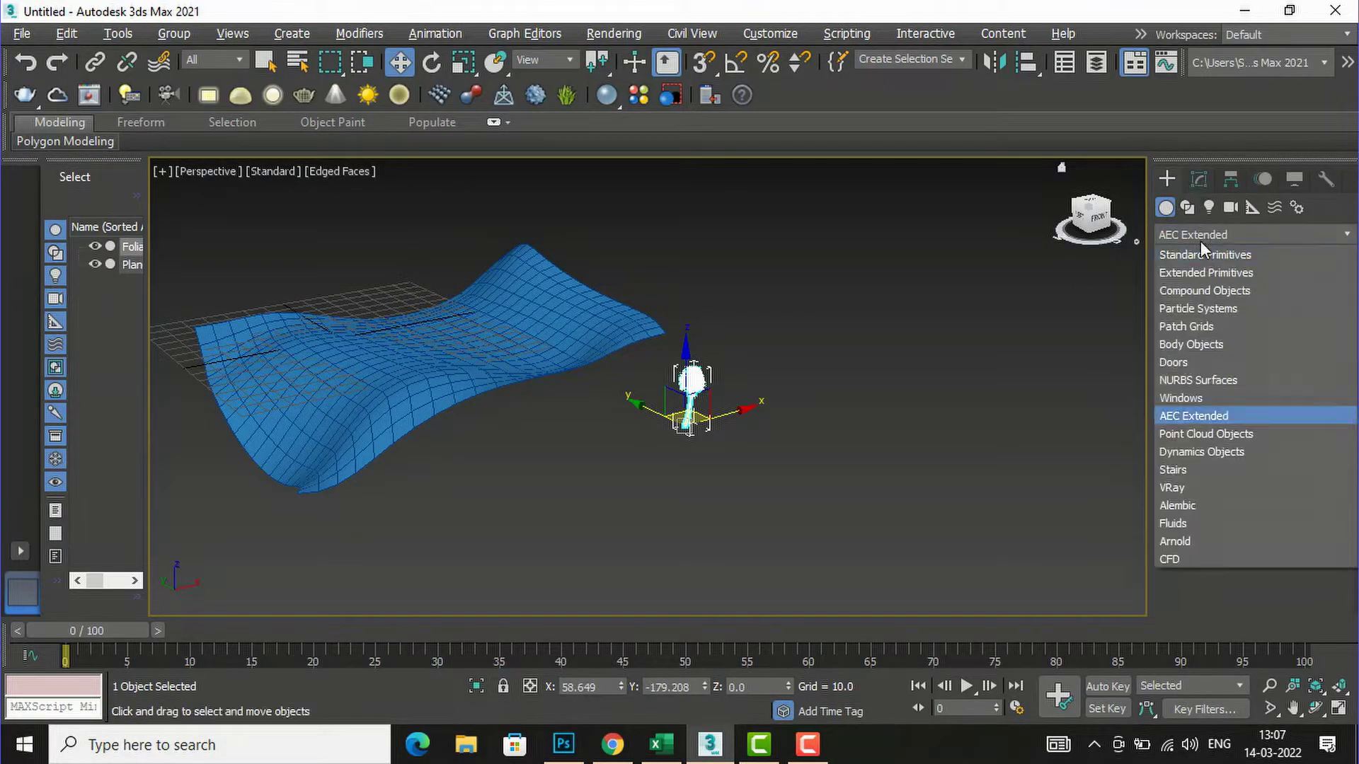
left_click(1206, 295)
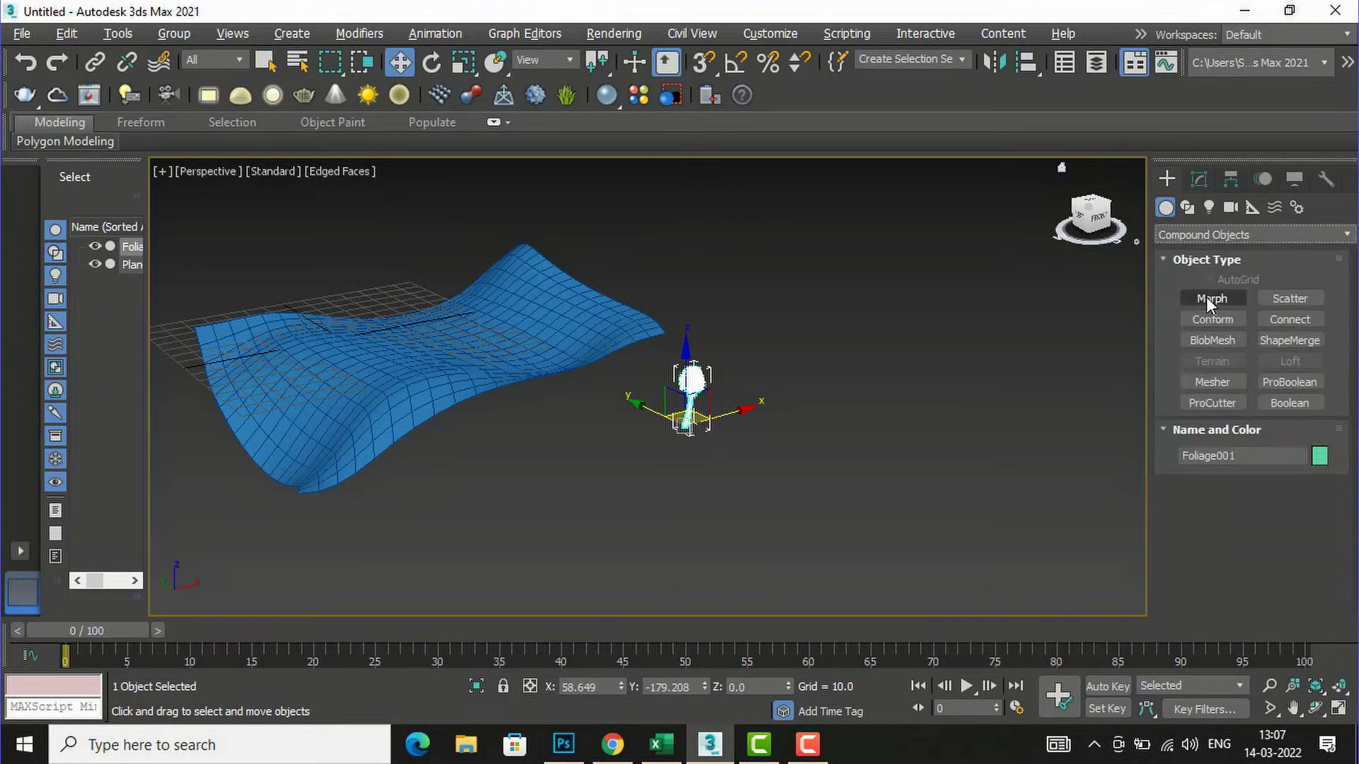
left_click(1276, 296)
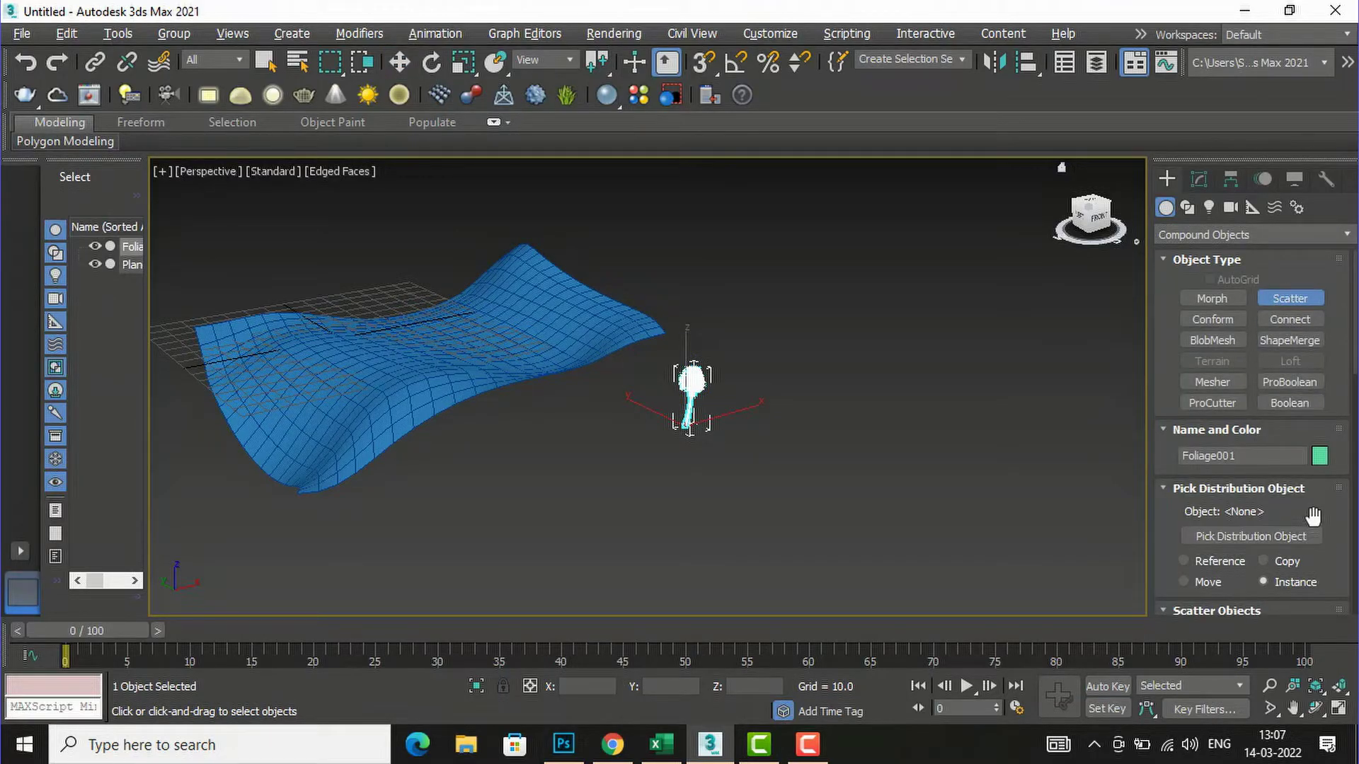
scroll(1313, 516, "down", 2)
scroll(1313, 516, "down", 2)
scroll(1313, 510, "up", 2)
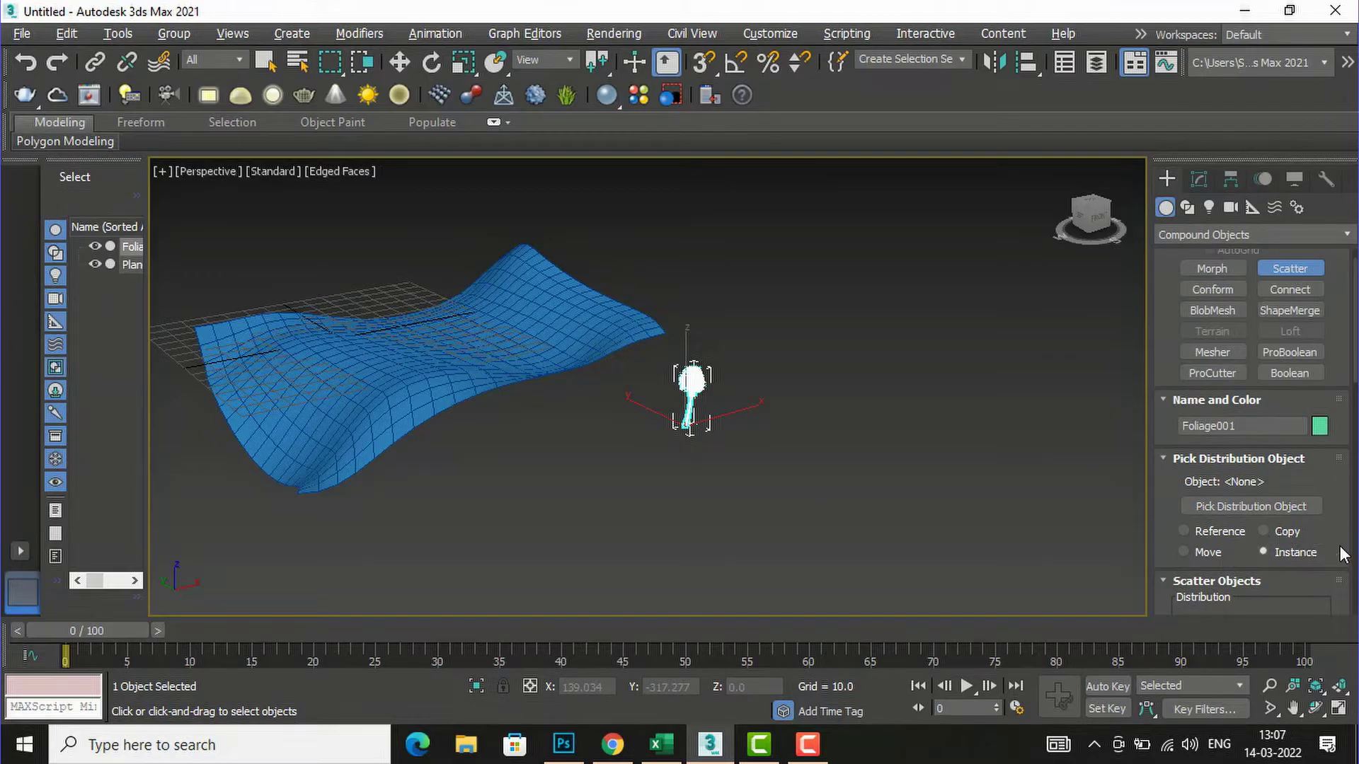
scroll(1340, 554, "down", 5)
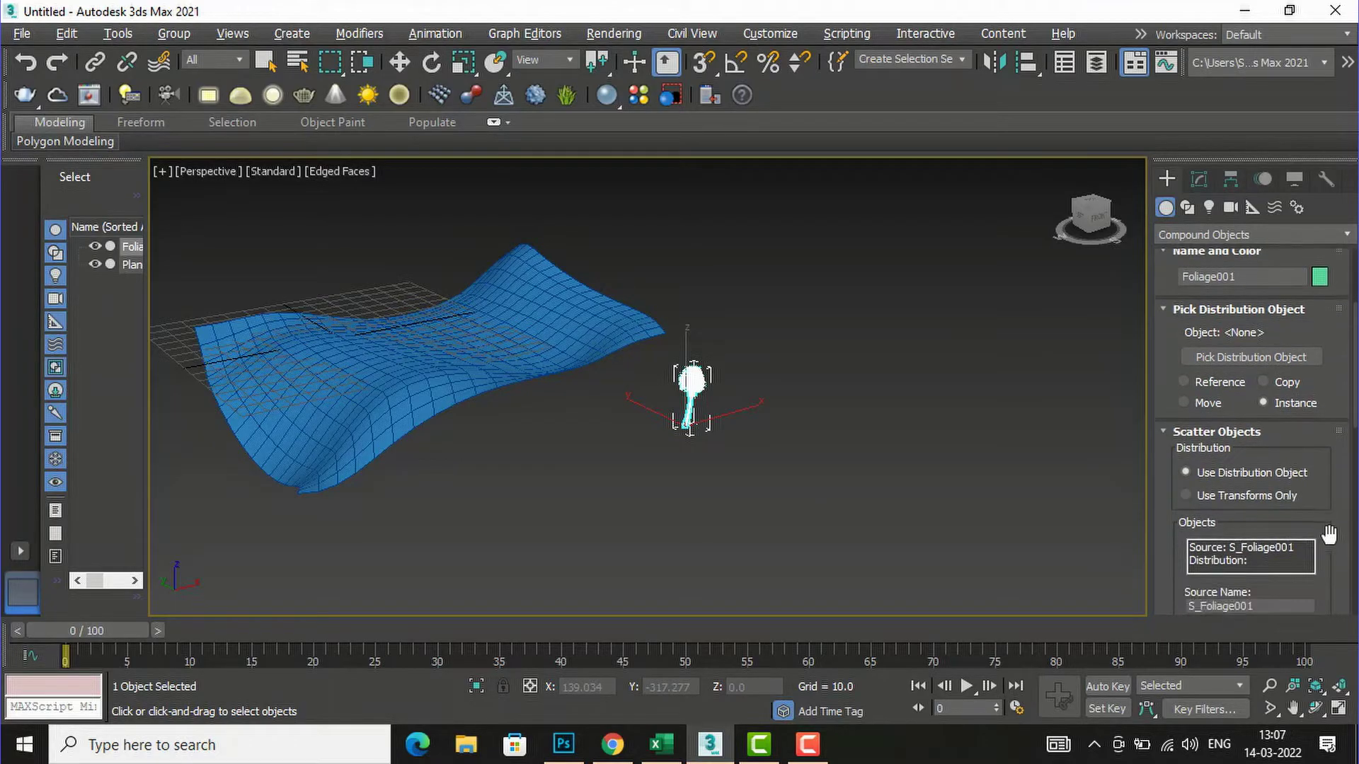
scroll(1327, 536, "down", 1)
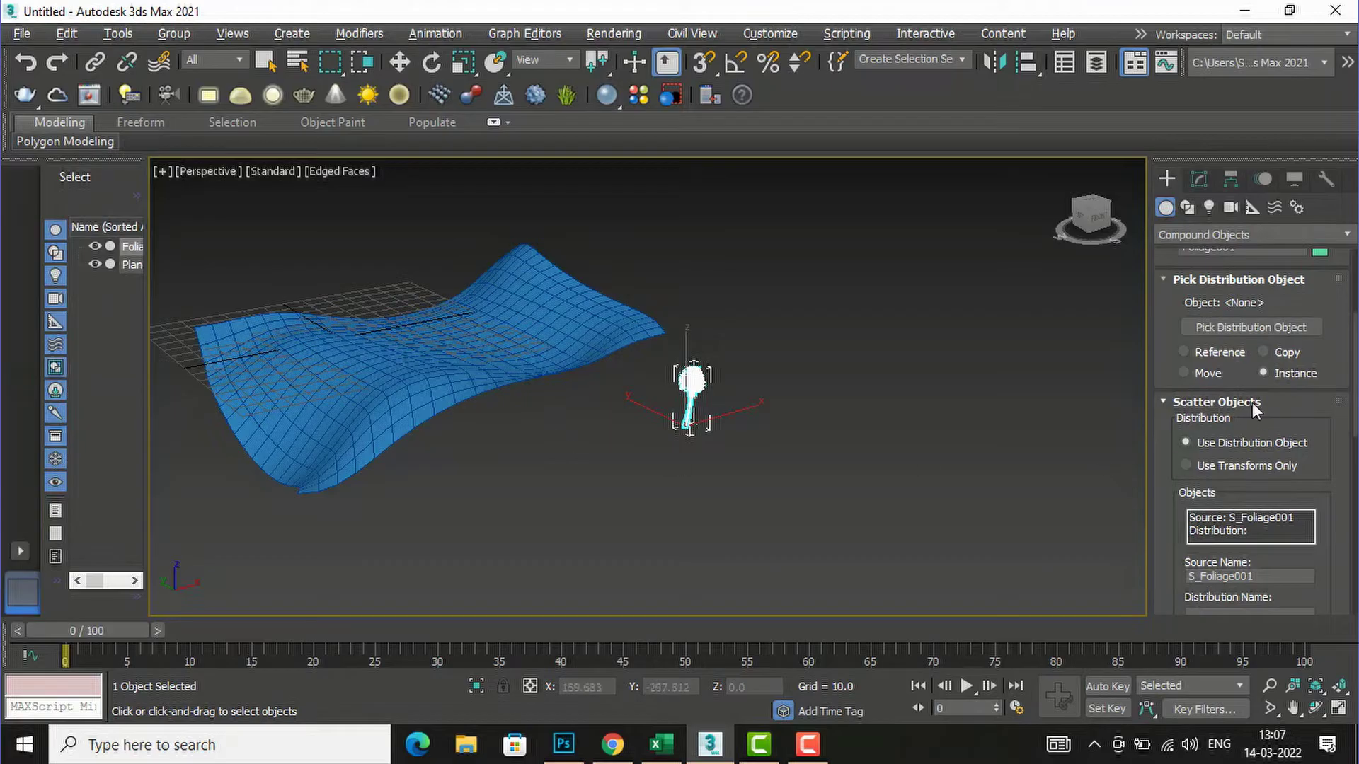
Step: Pick Plane001 as the Scatter's distribution object, listed as D_Plane001
left_click(1242, 328)
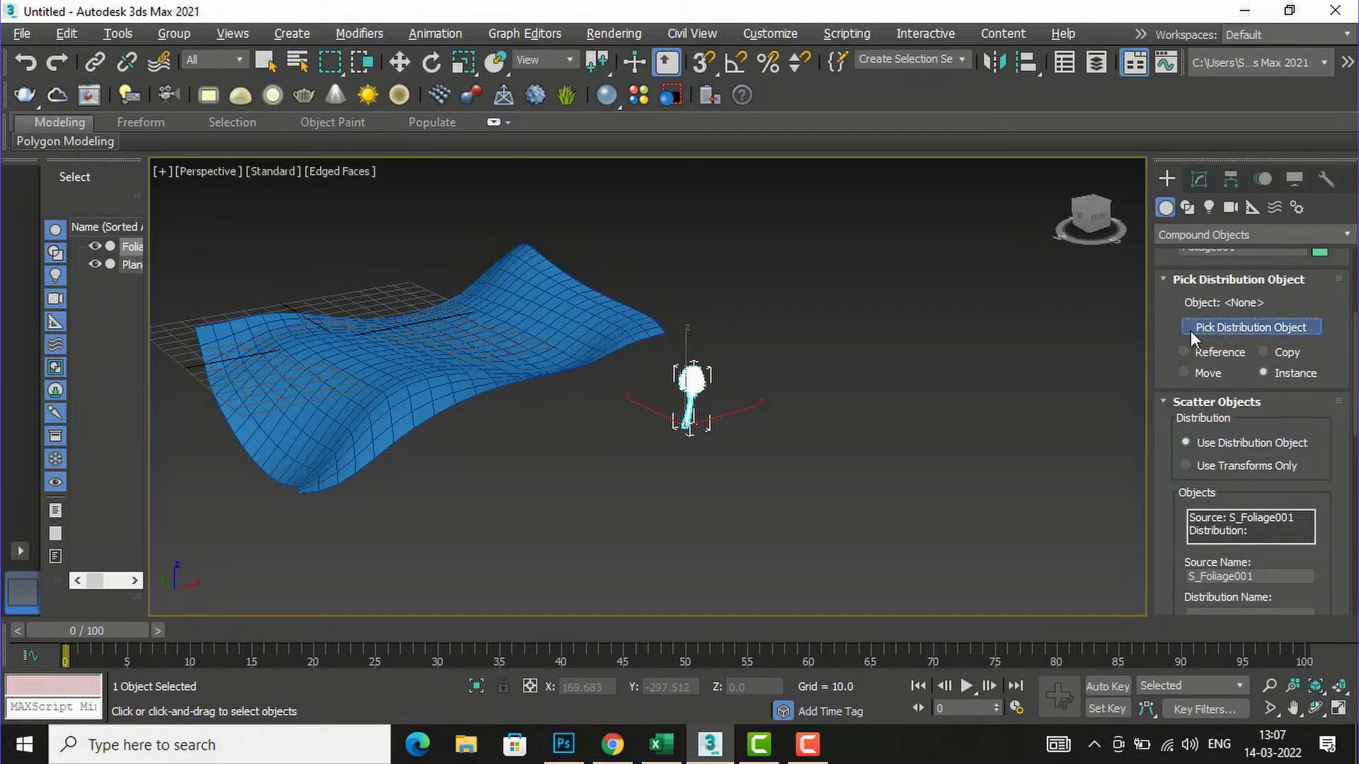
left_click(506, 359)
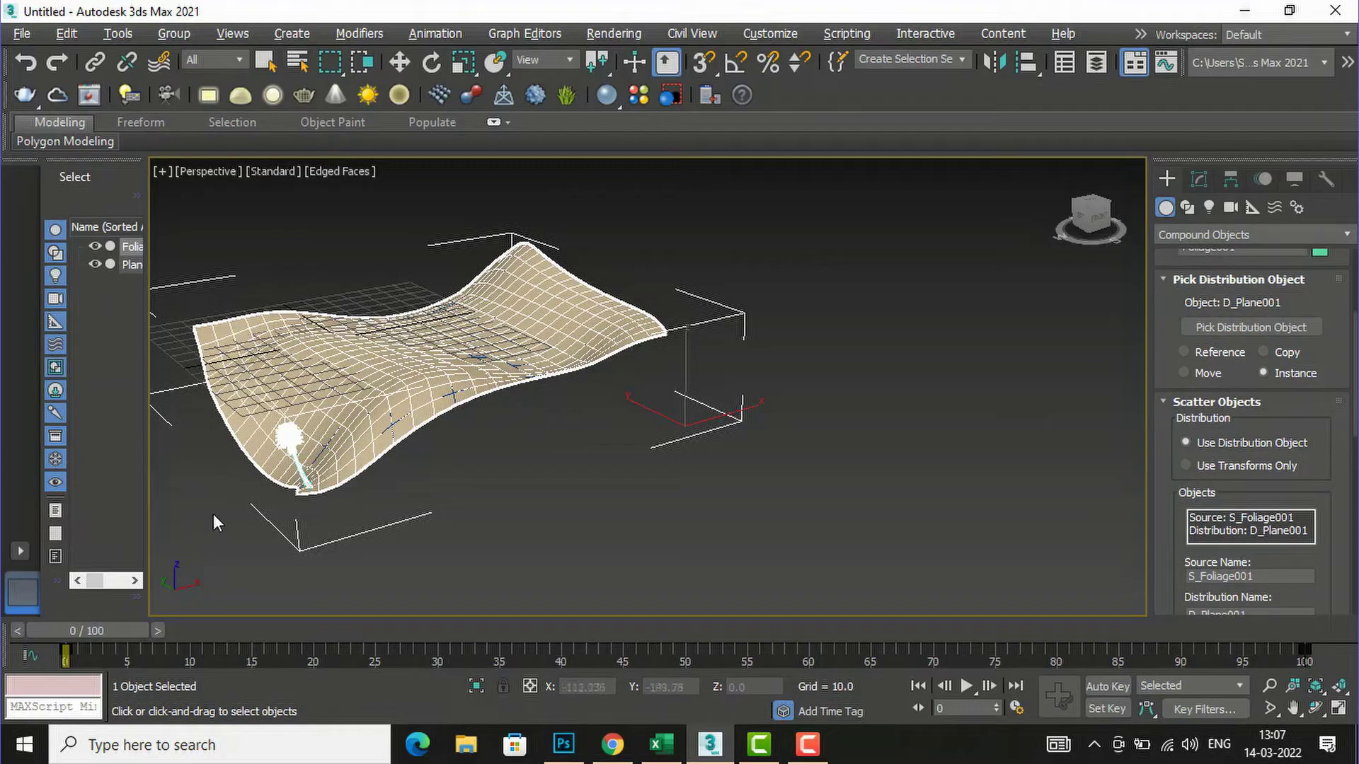
scroll(191, 390, "up", 6)
scroll(322, 361, "down", 3)
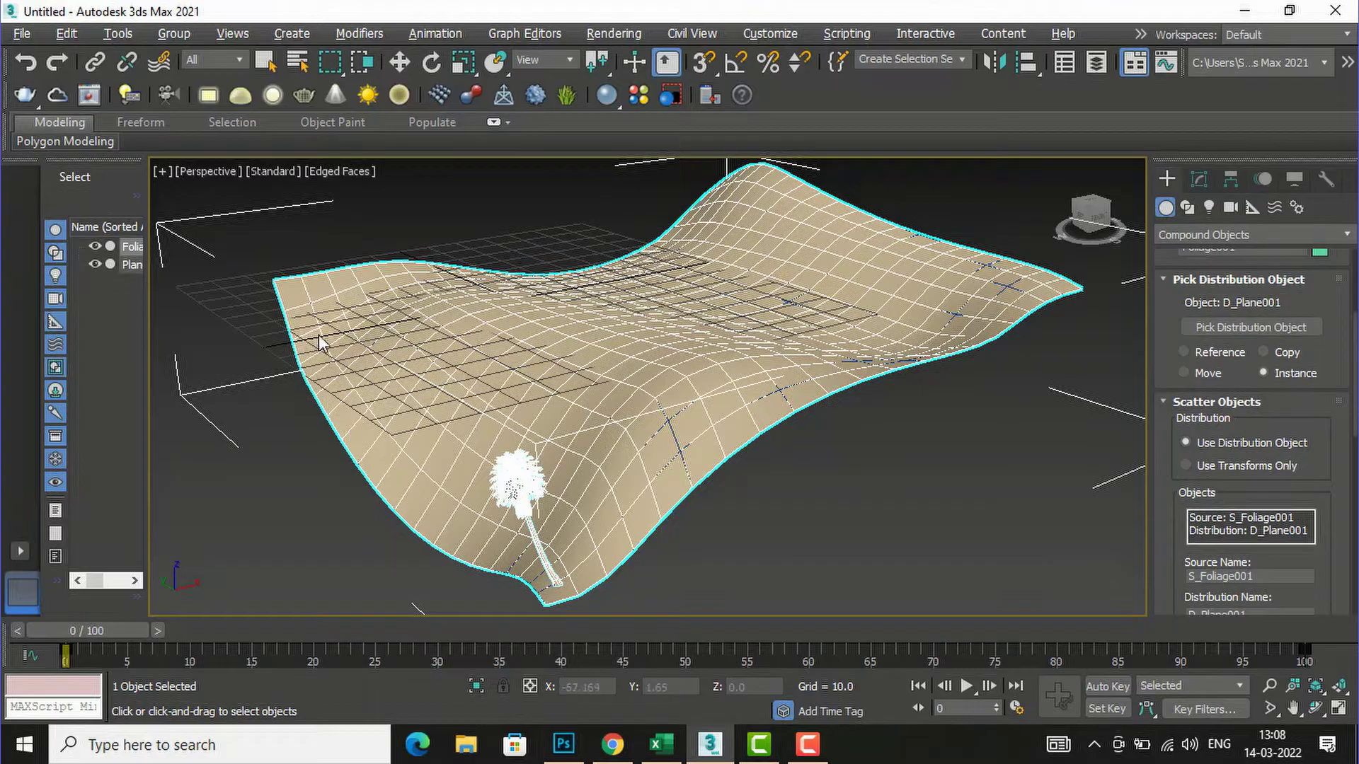
scroll(1294, 480, "down", 1)
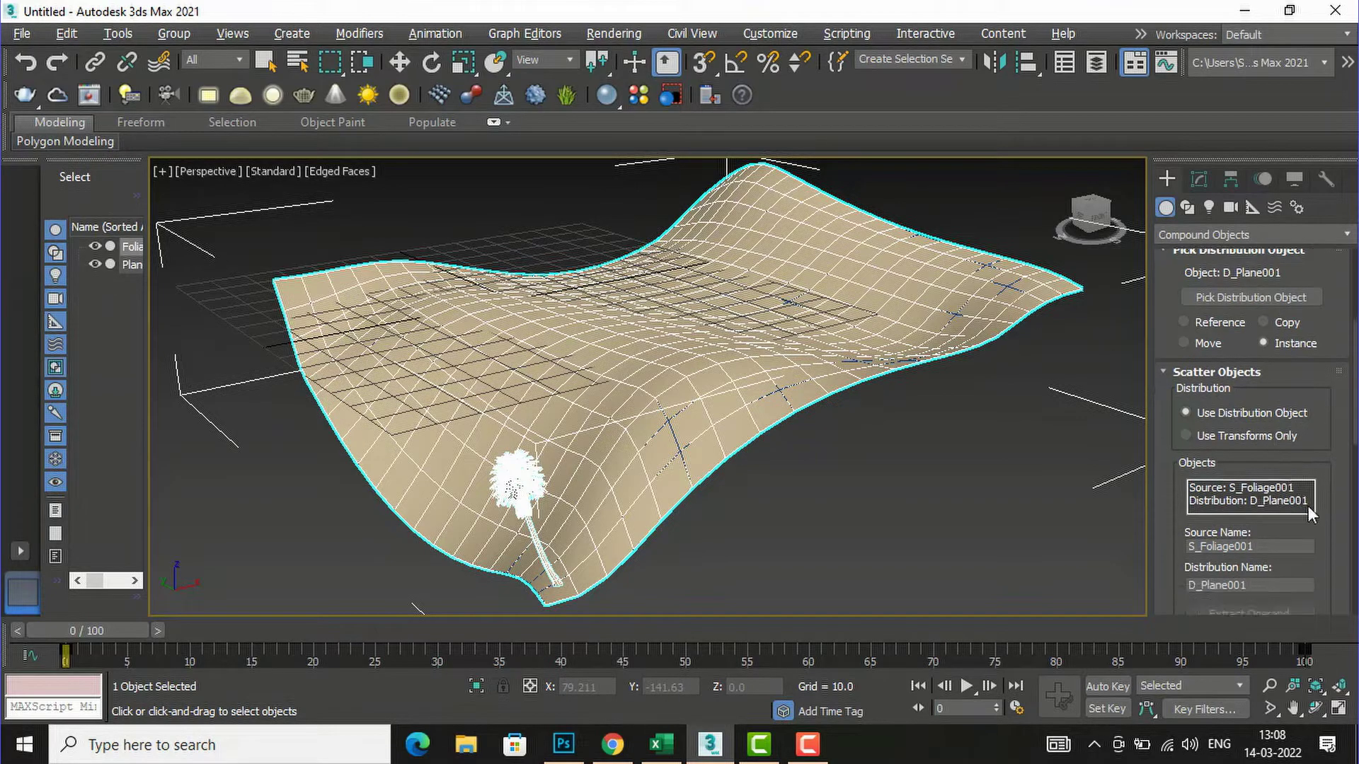
left_click_drag(1354, 410, 1354, 577)
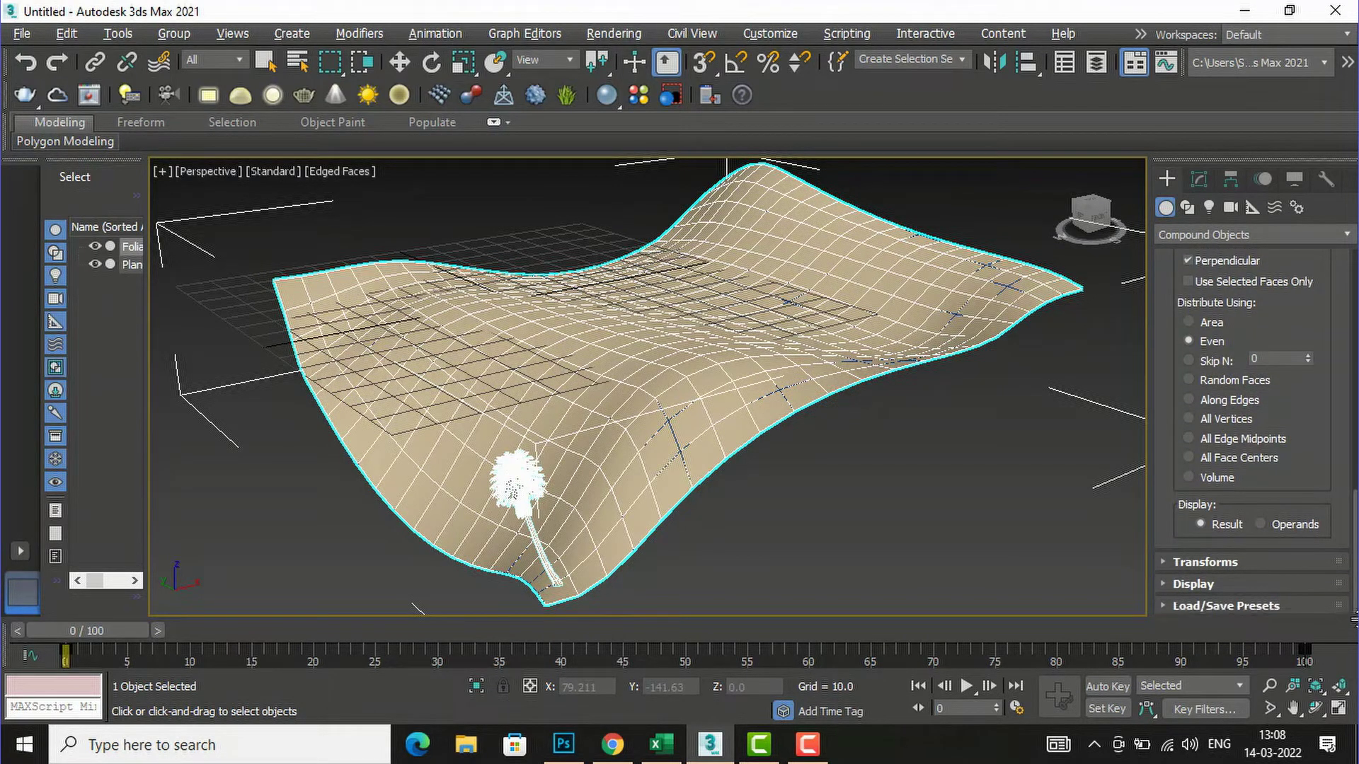
Step: Turn on Hide Distribution Object in the Scatter's Display rollout
left_click(1192, 584)
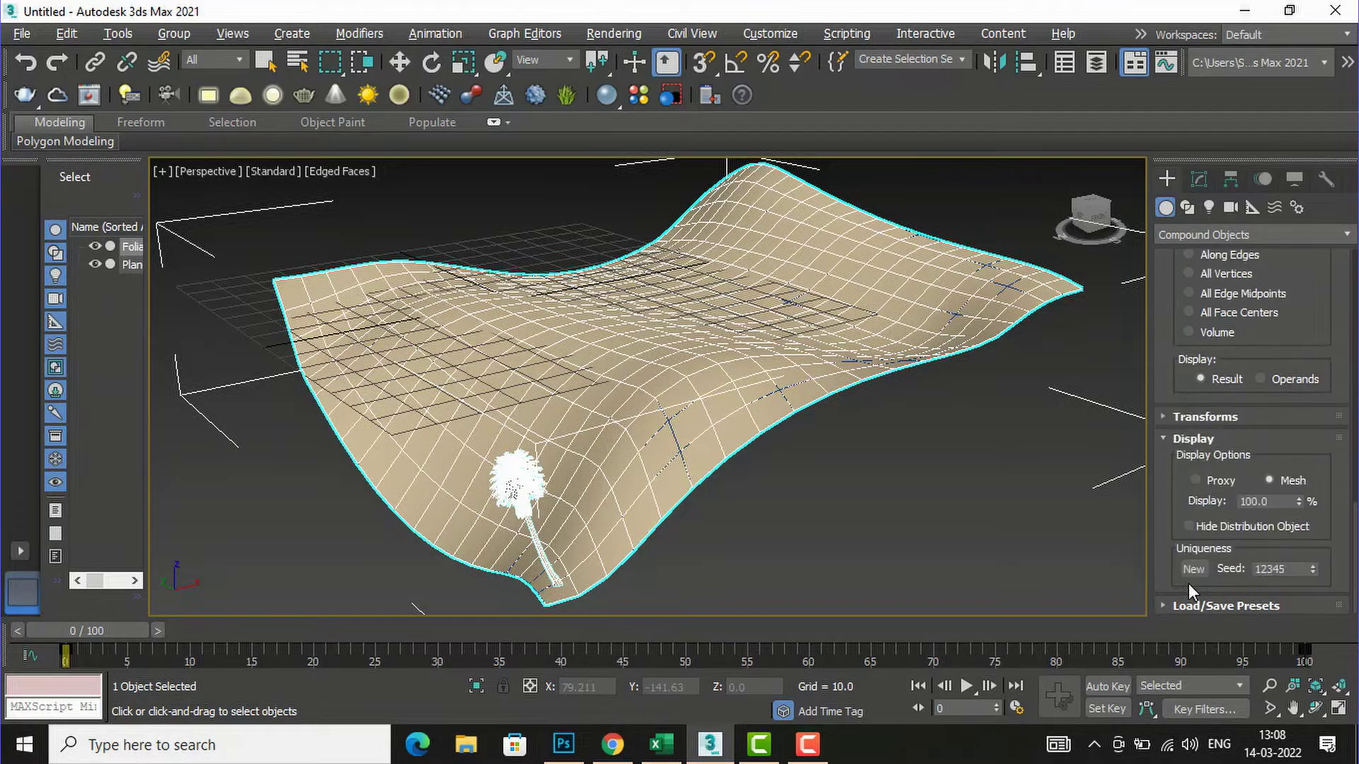
left_click(1188, 528)
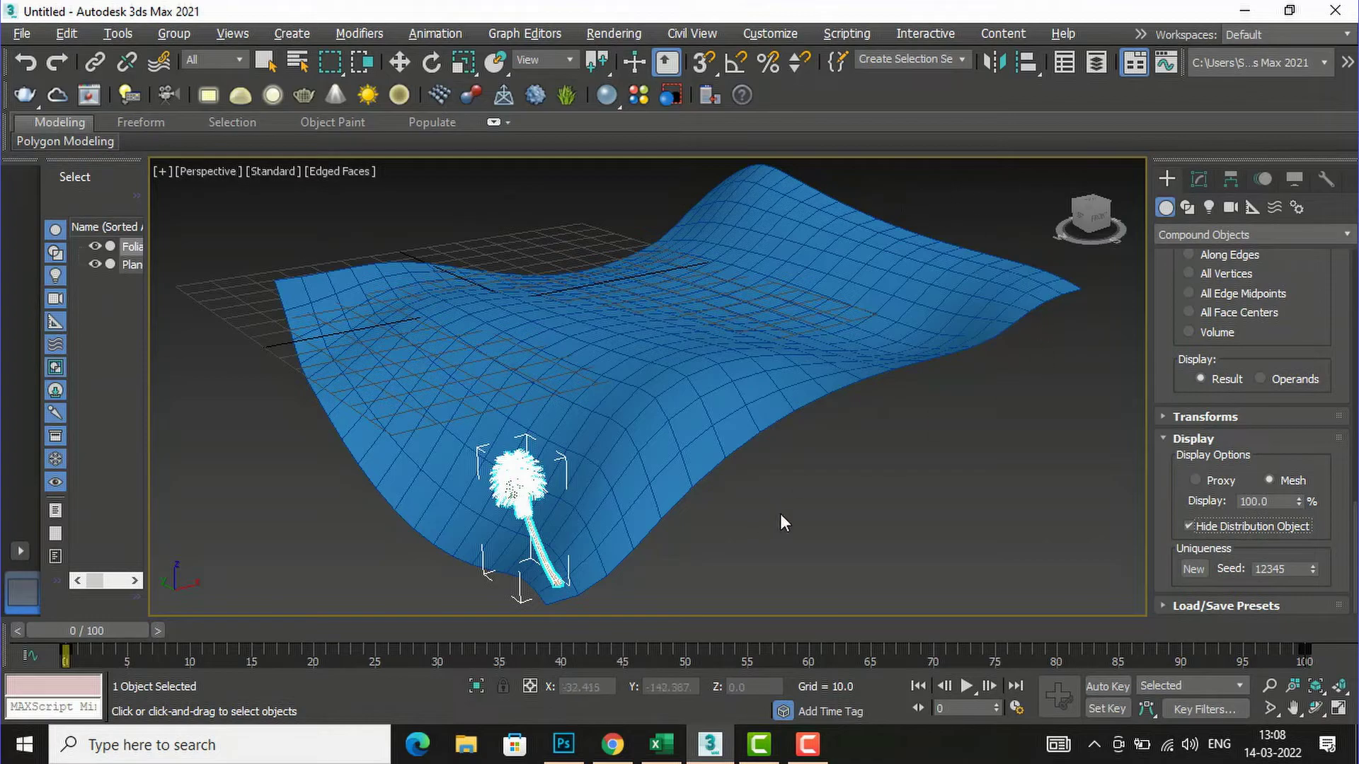
Step: Raise the Scatter Duplicates count step by step from 1 to 11 palm trees
scroll(1289, 376, "up", 3)
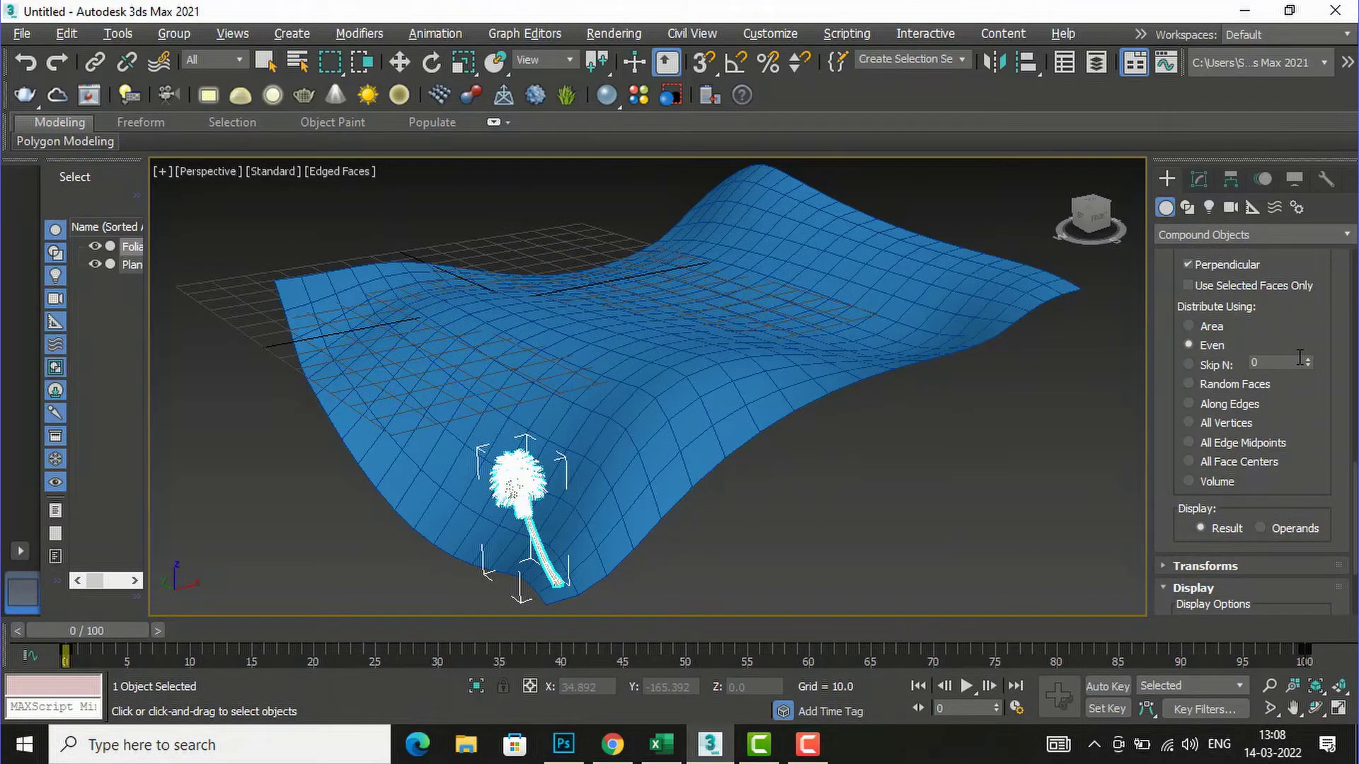
scroll(1300, 358, "up", 10)
scroll(1252, 425, "up", 1)
scroll(1253, 425, "down", 4)
scroll(1226, 419, "down", 6)
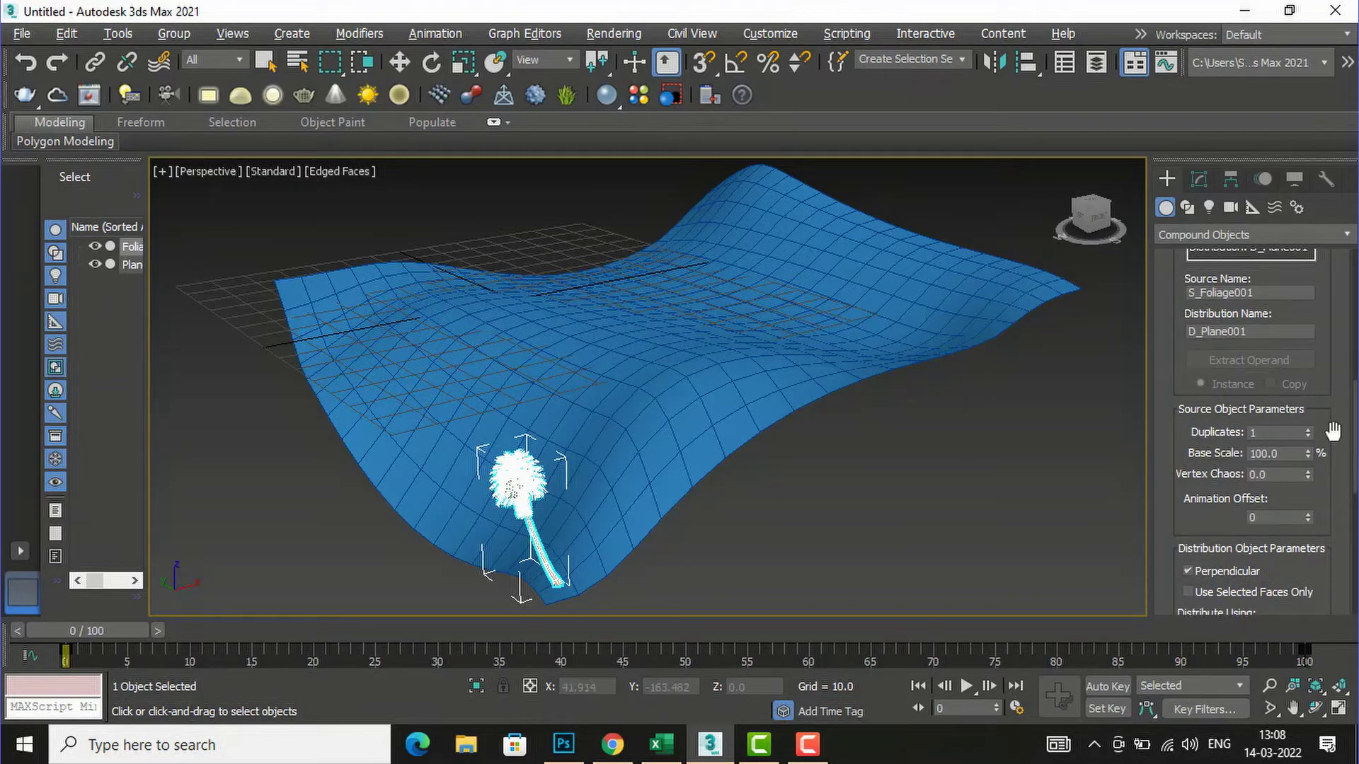
left_click(1308, 429)
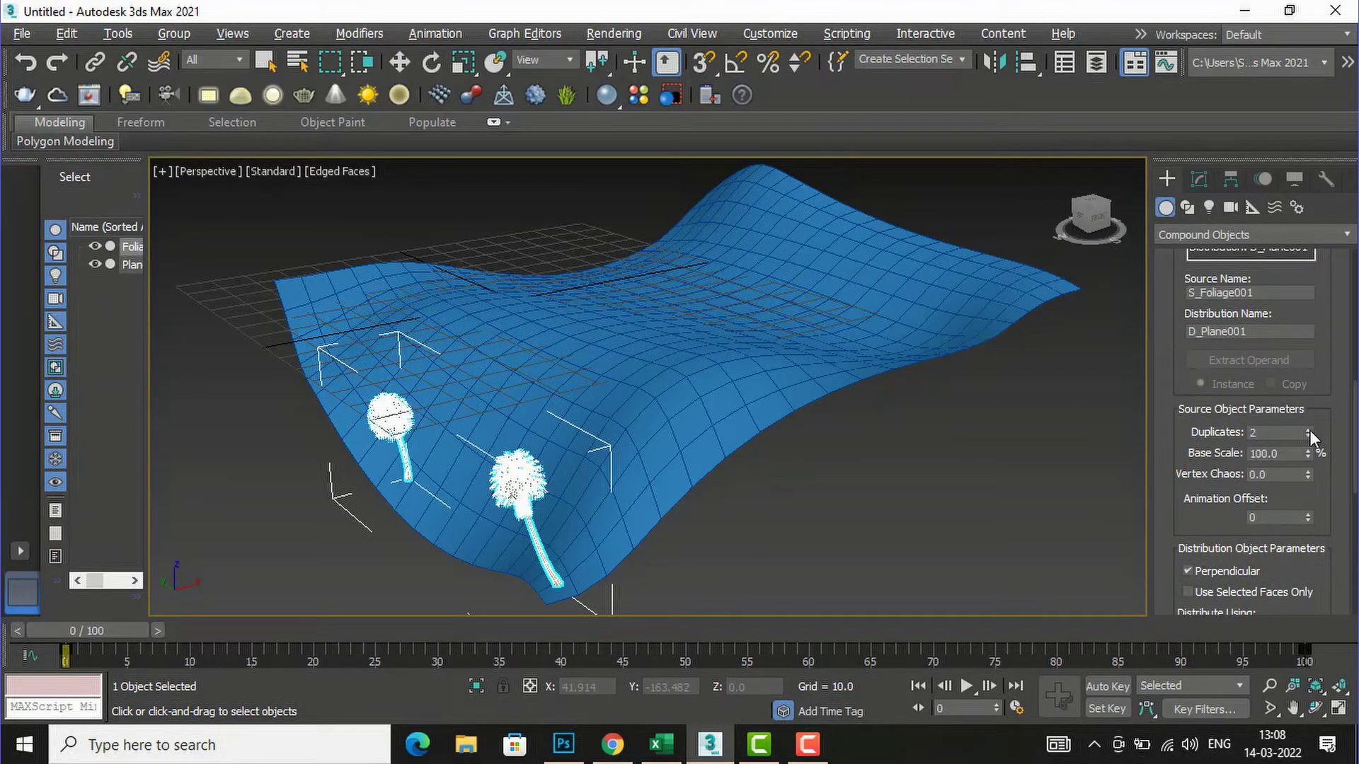
left_click(1308, 429)
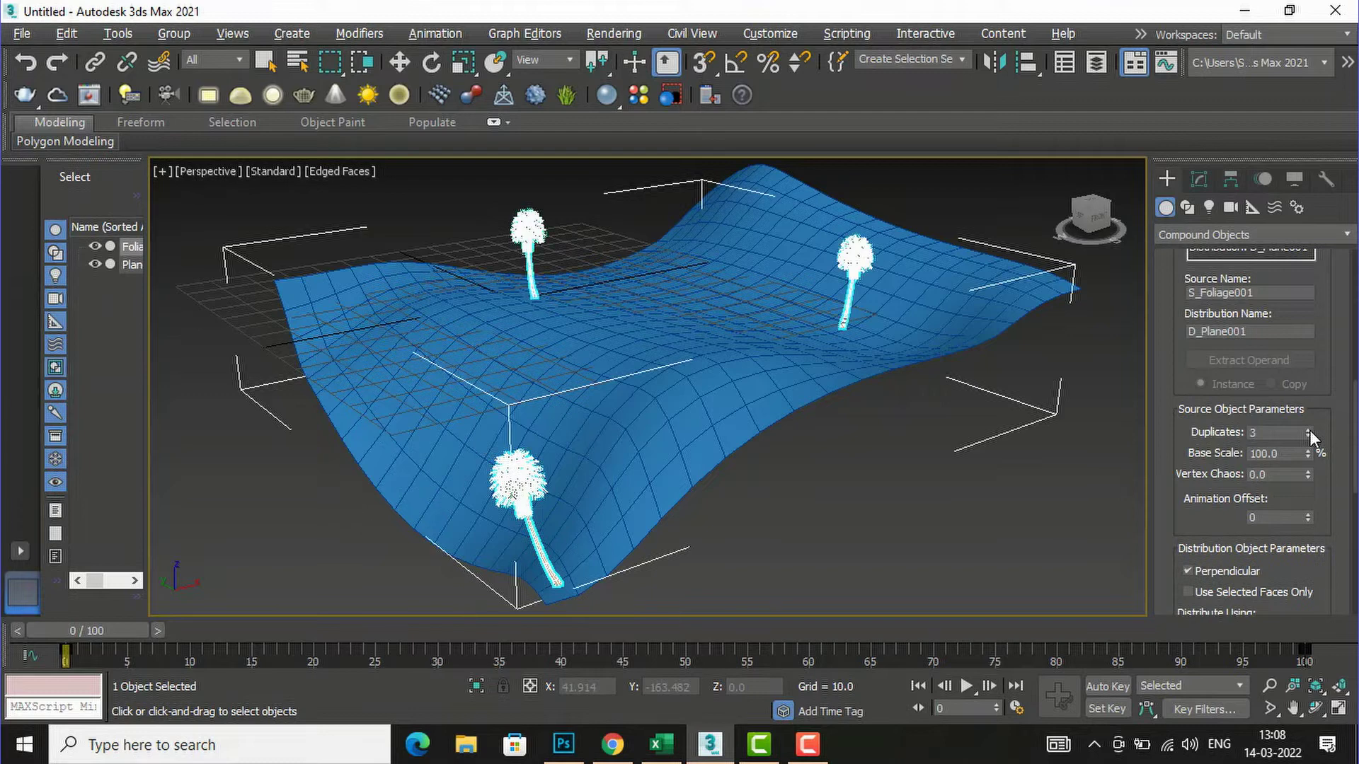
left_click(1308, 429)
left_click(1309, 430)
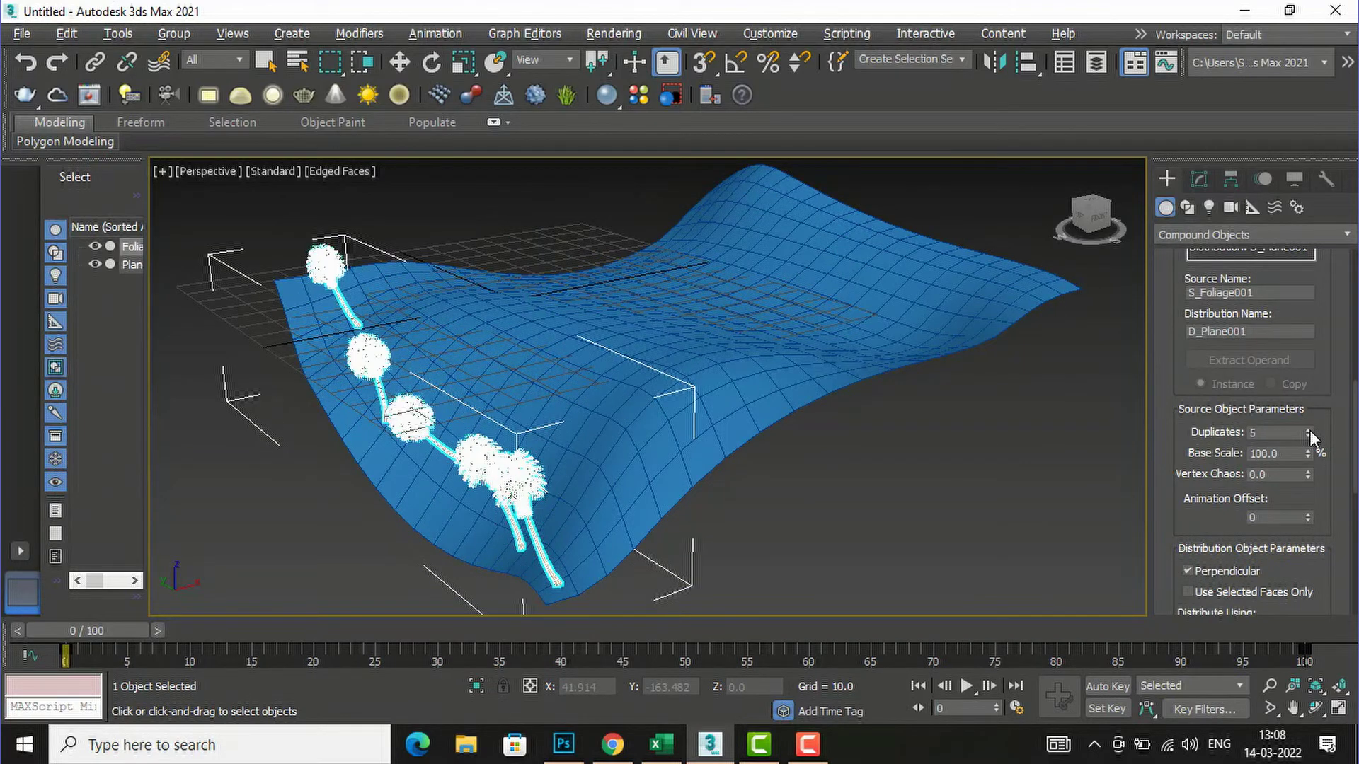
left_click(1309, 429)
left_click(1308, 430)
left_click(1308, 430)
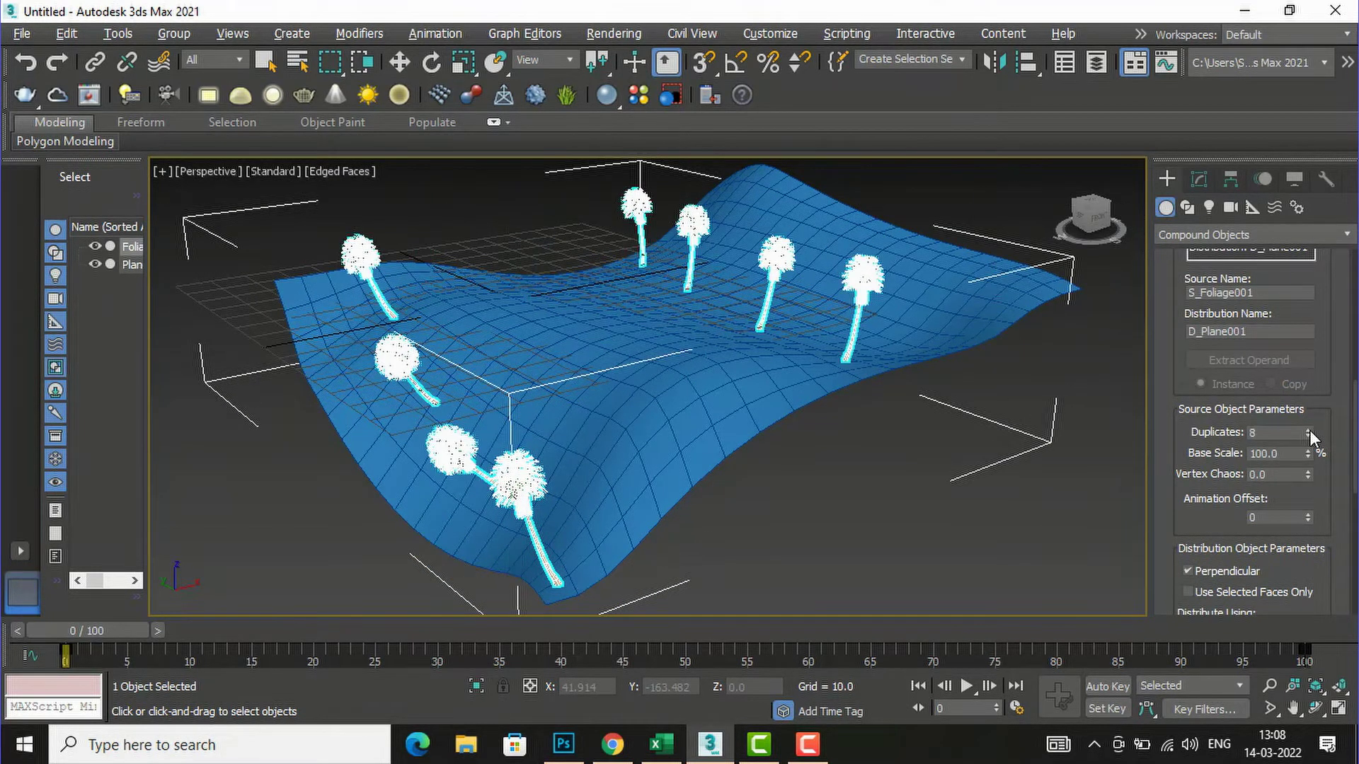
left_click(1308, 429)
left_click(1308, 430)
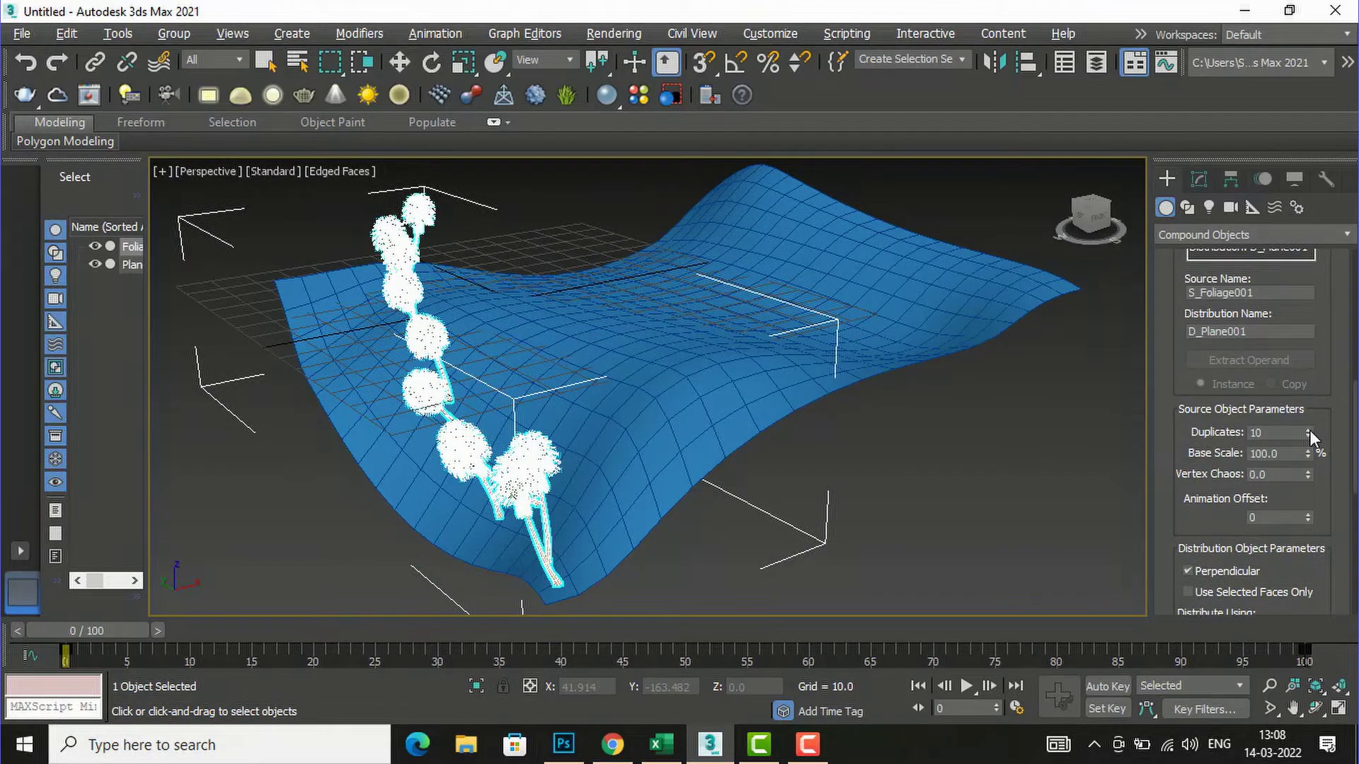
left_click(1309, 429)
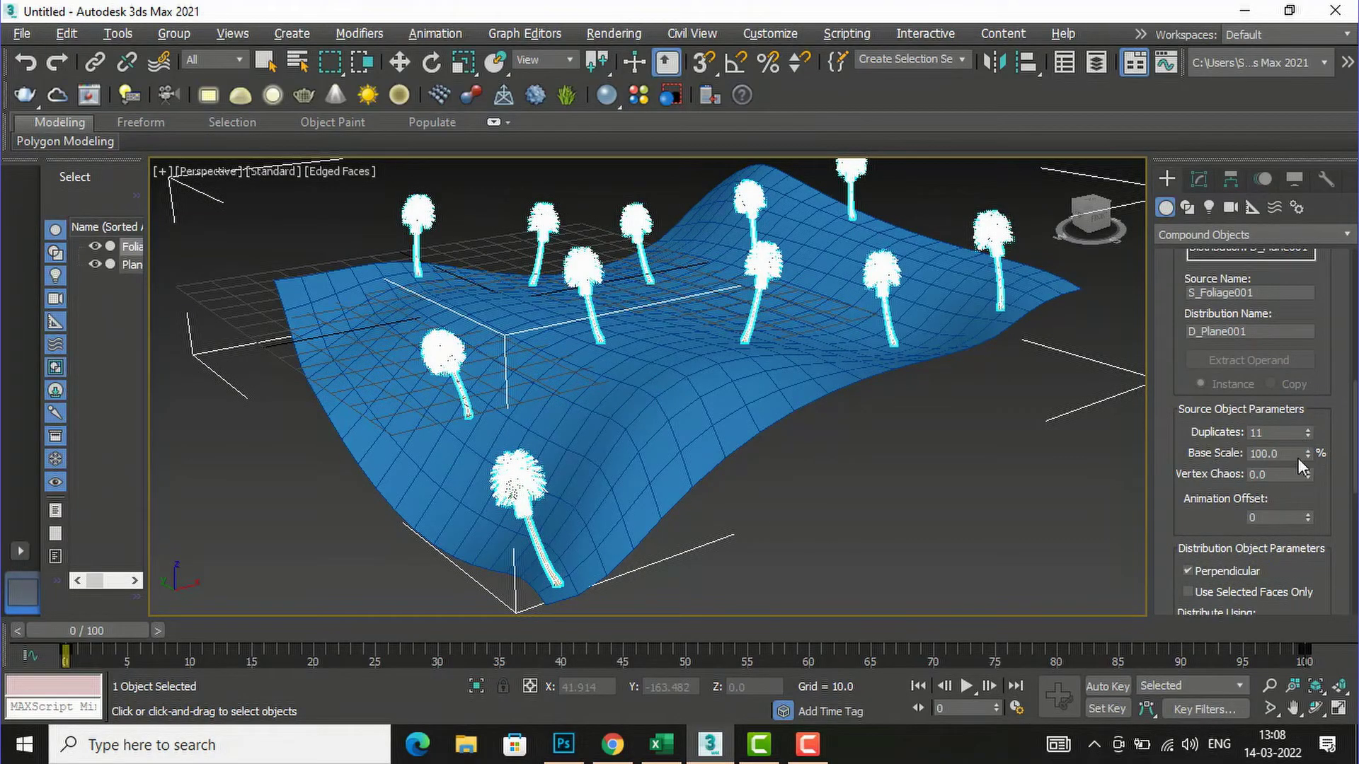
Step: Set the Scatter Base Scale to 54.6% and Duplicates to 53
left_click_drag(1308, 459, 1316, 185)
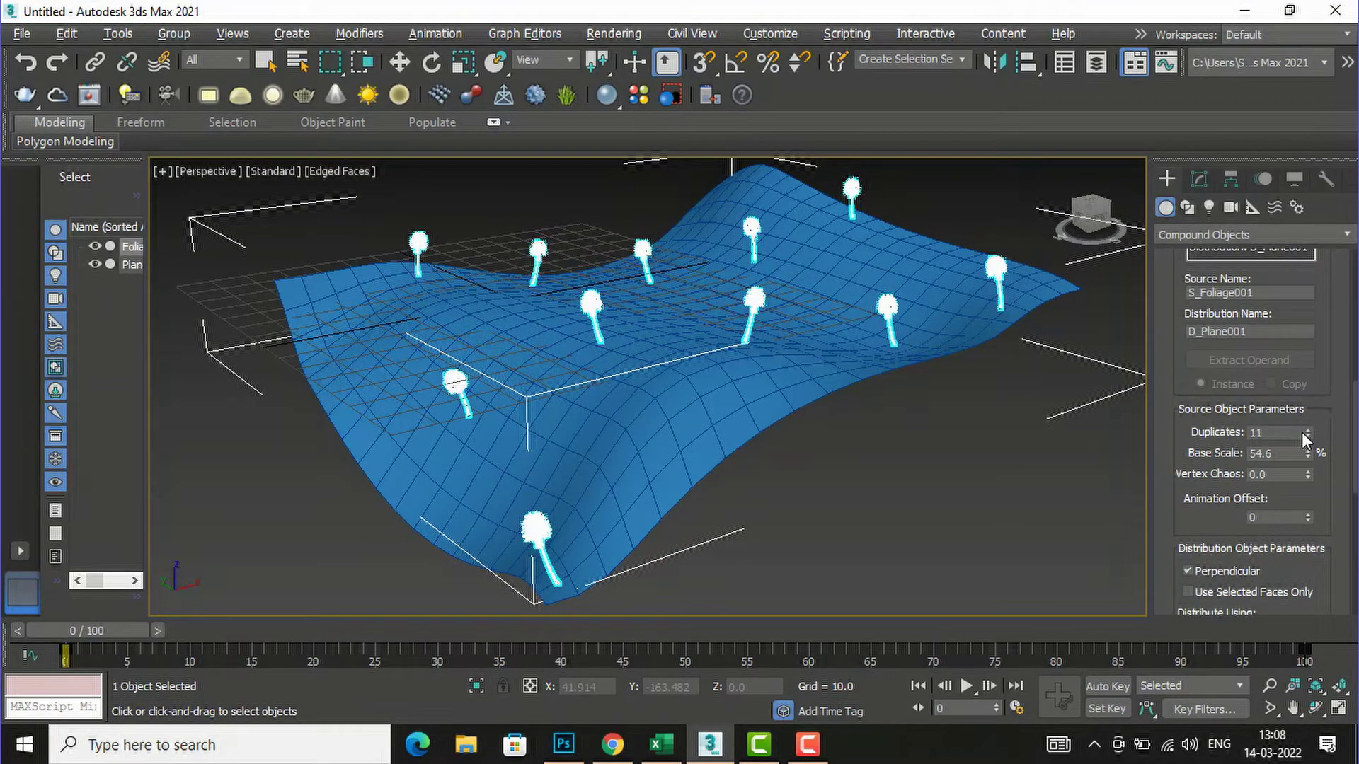
left_click_drag(1309, 432, 1299, 382)
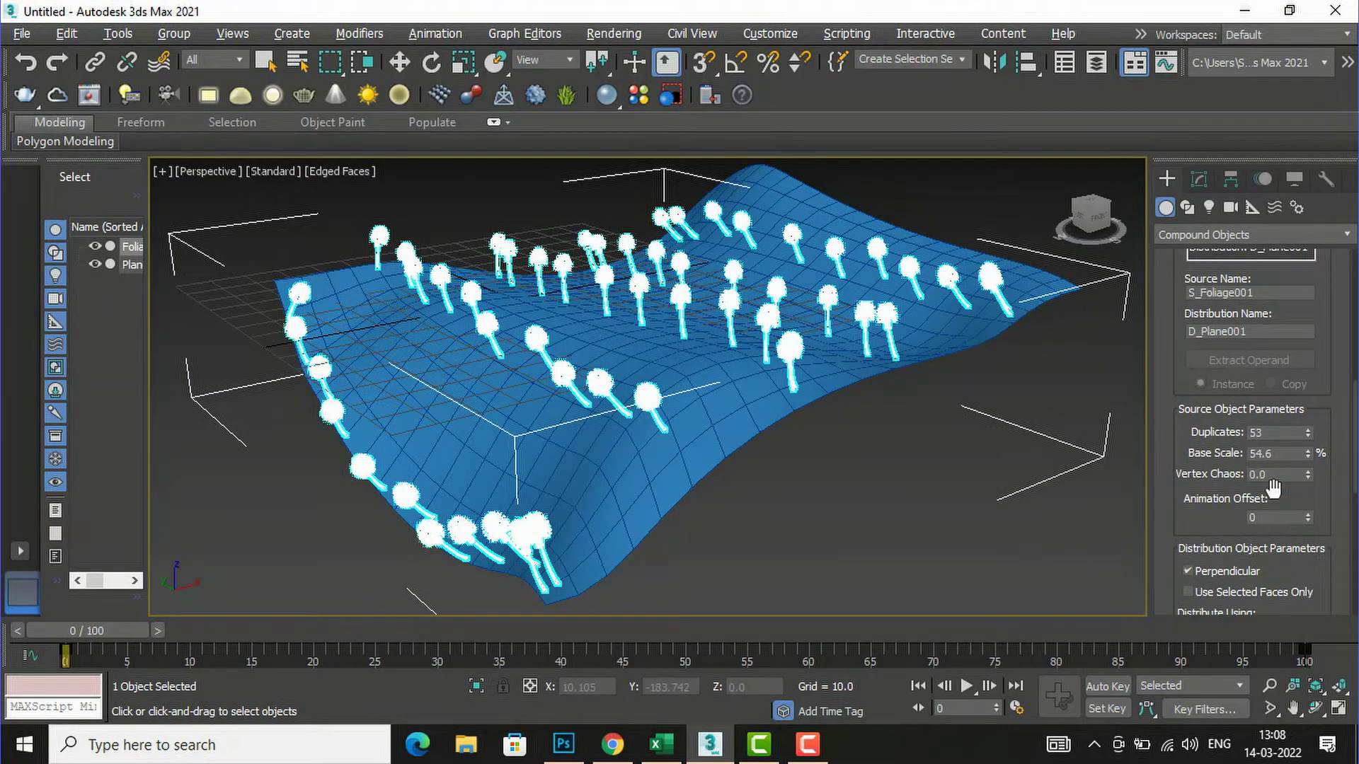
scroll(1311, 507, "down", 4)
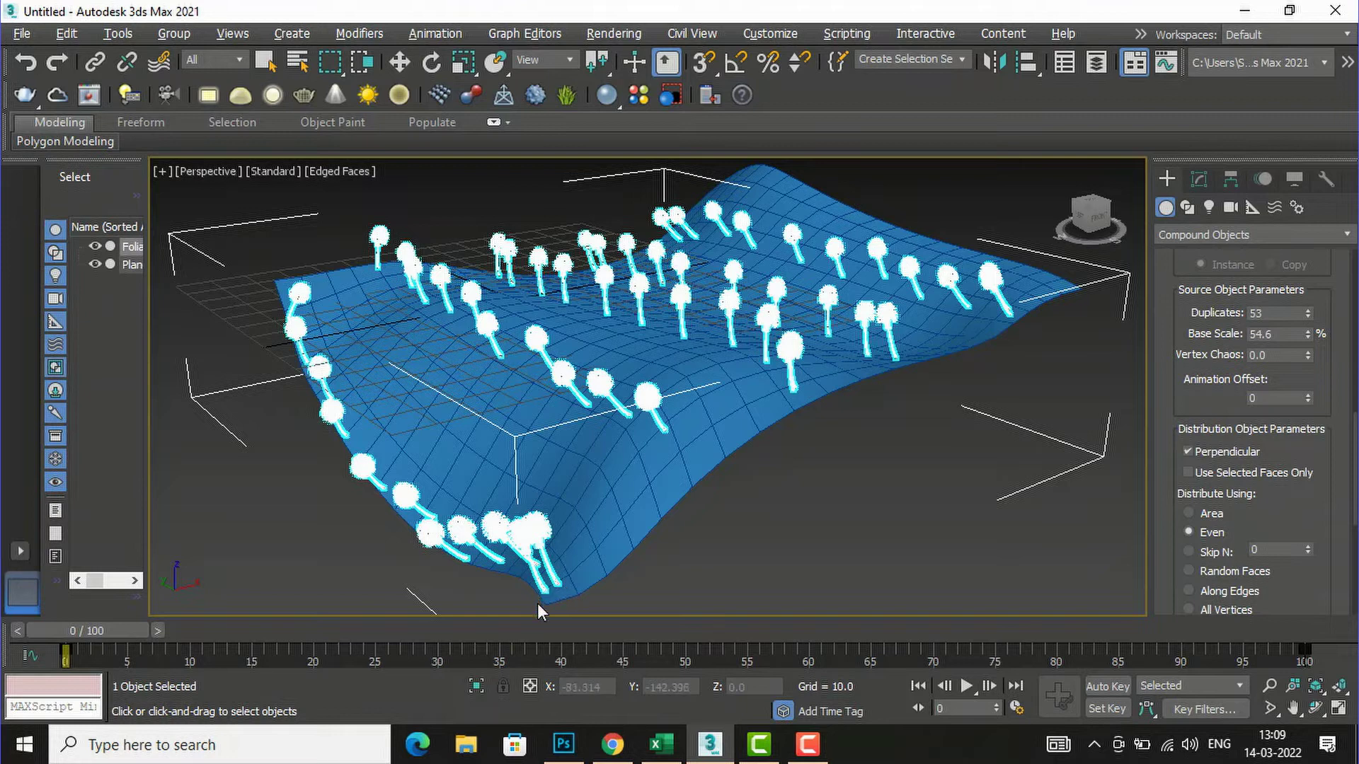
Step: Turn off Perpendicular so the palm trees stand upright, and distribute them by Area
left_click(1187, 452)
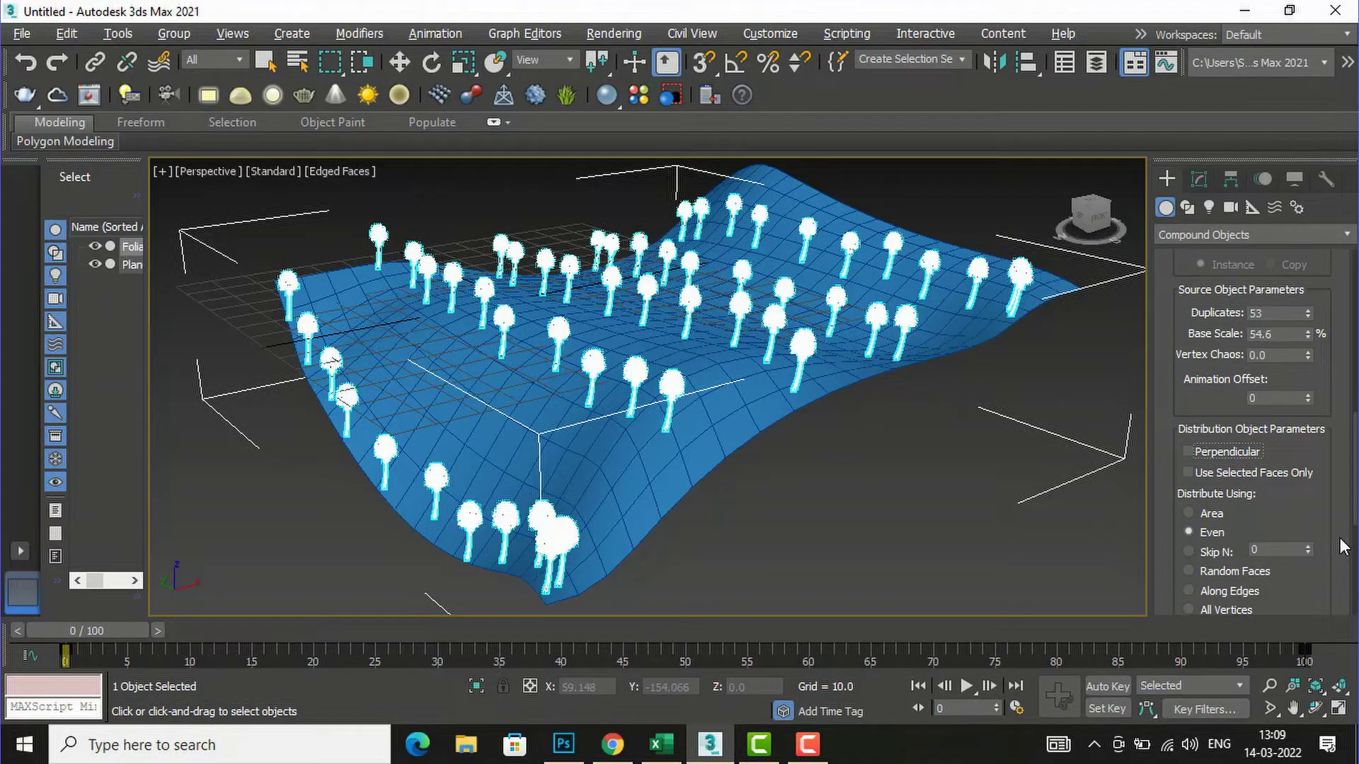
left_click(1188, 514)
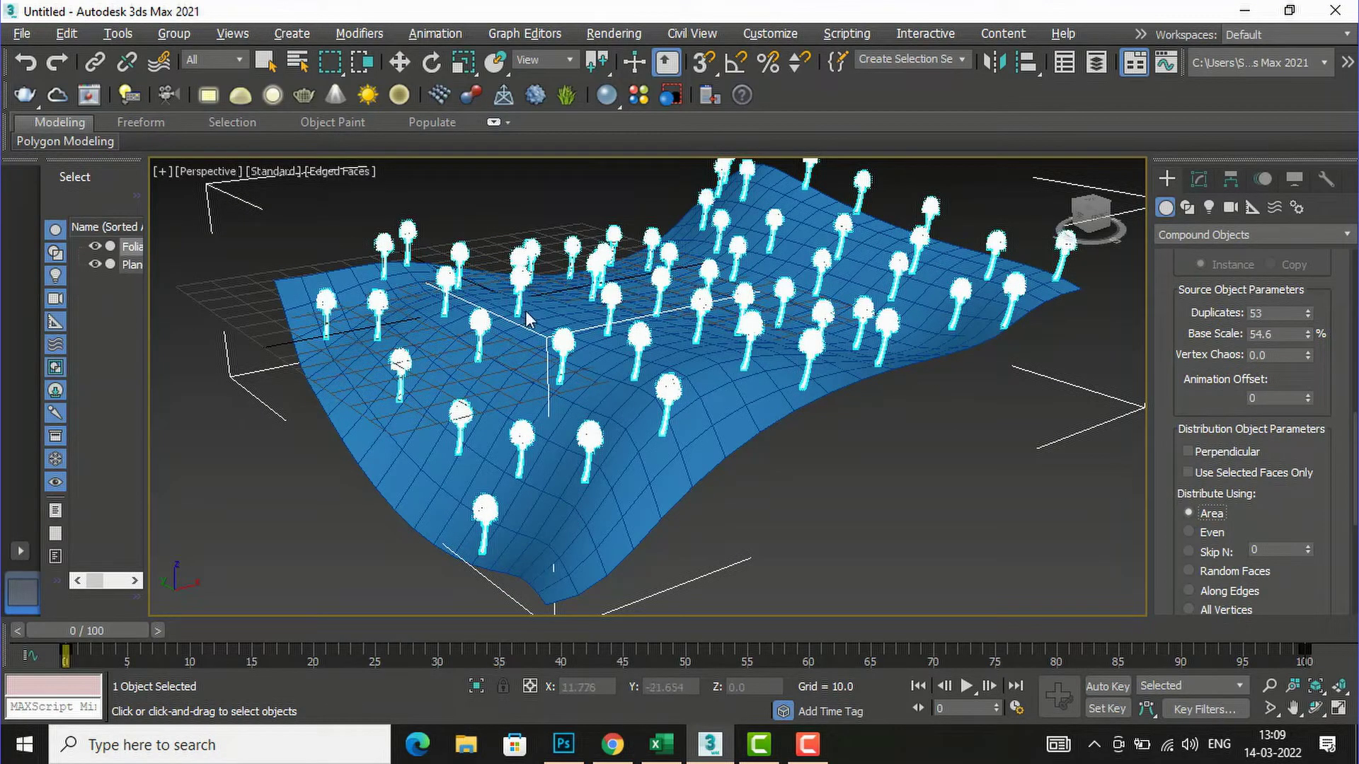
Step: Try the Even distribution, then Skip N with the skip count raised to 4
left_click(1188, 532)
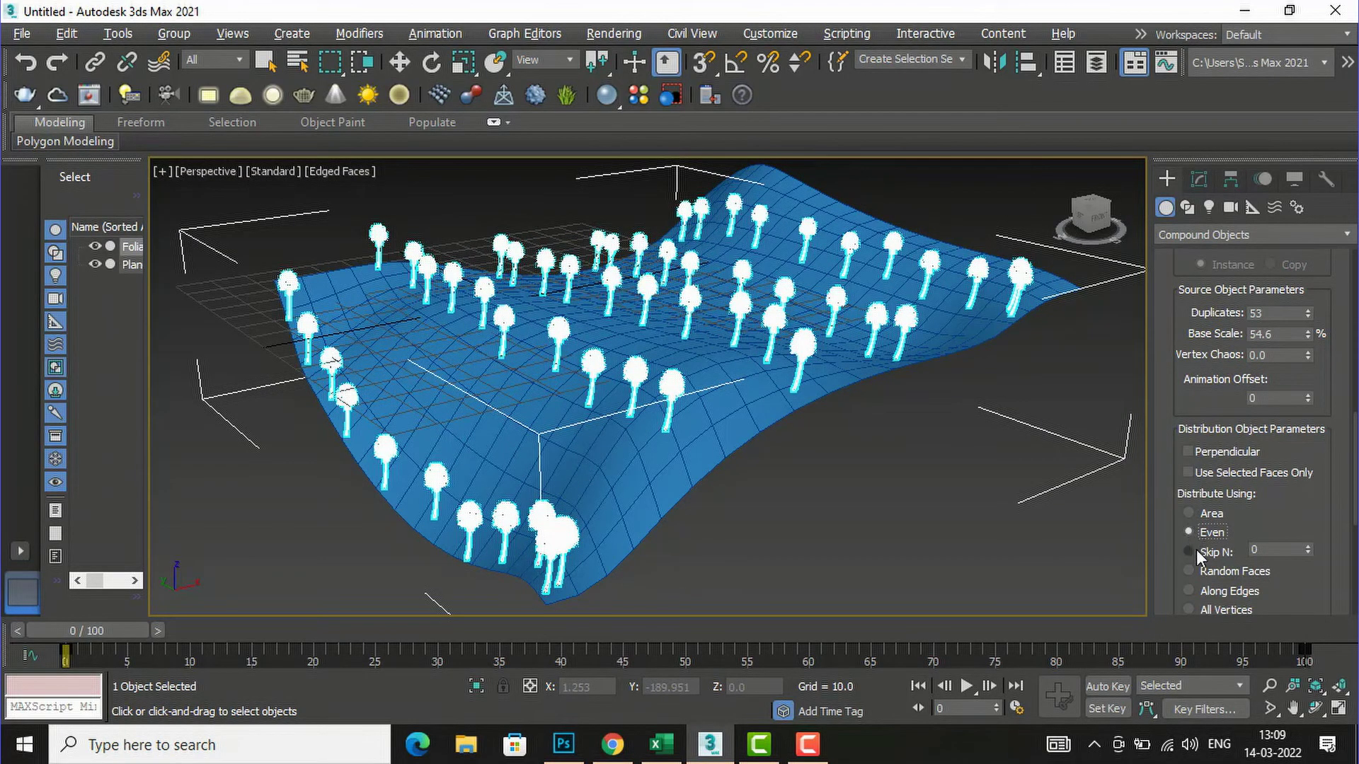
left_click(1190, 550)
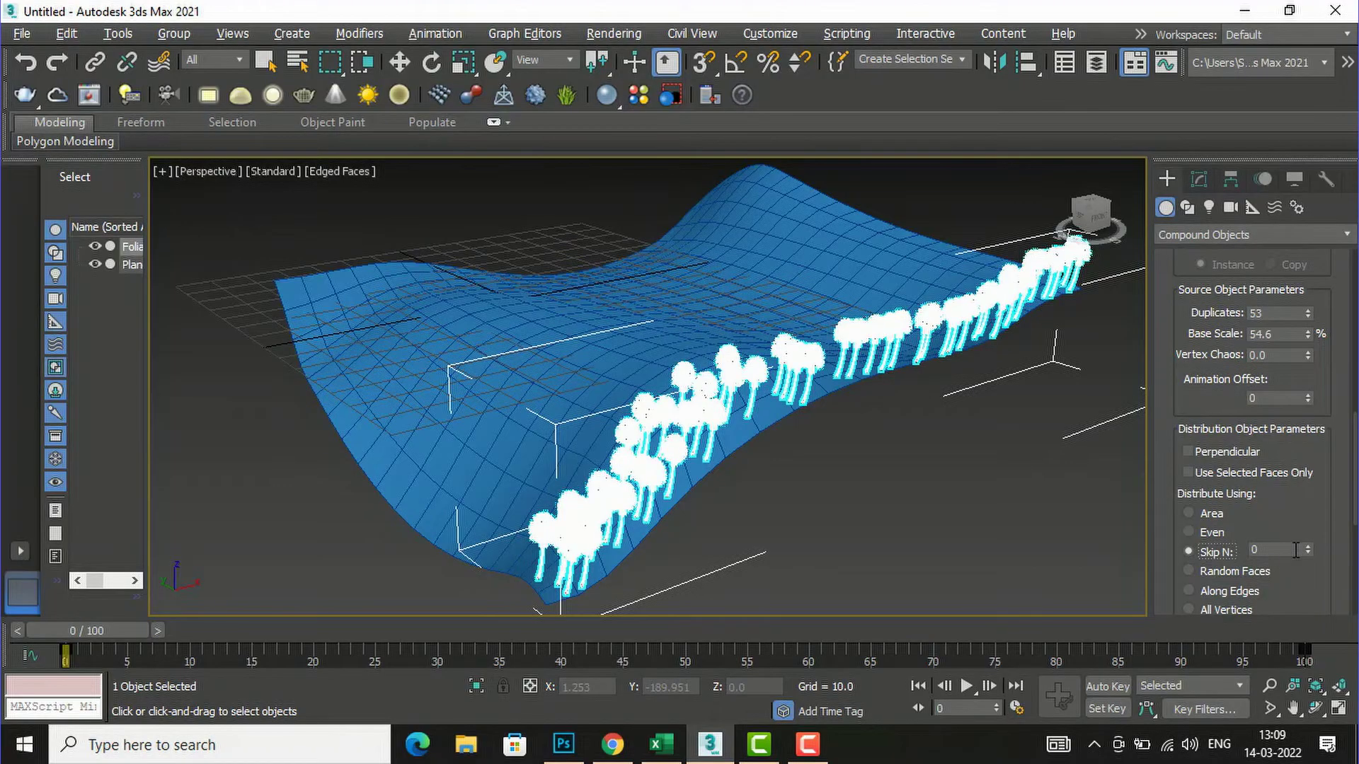
left_click(1306, 546)
left_click(1304, 546)
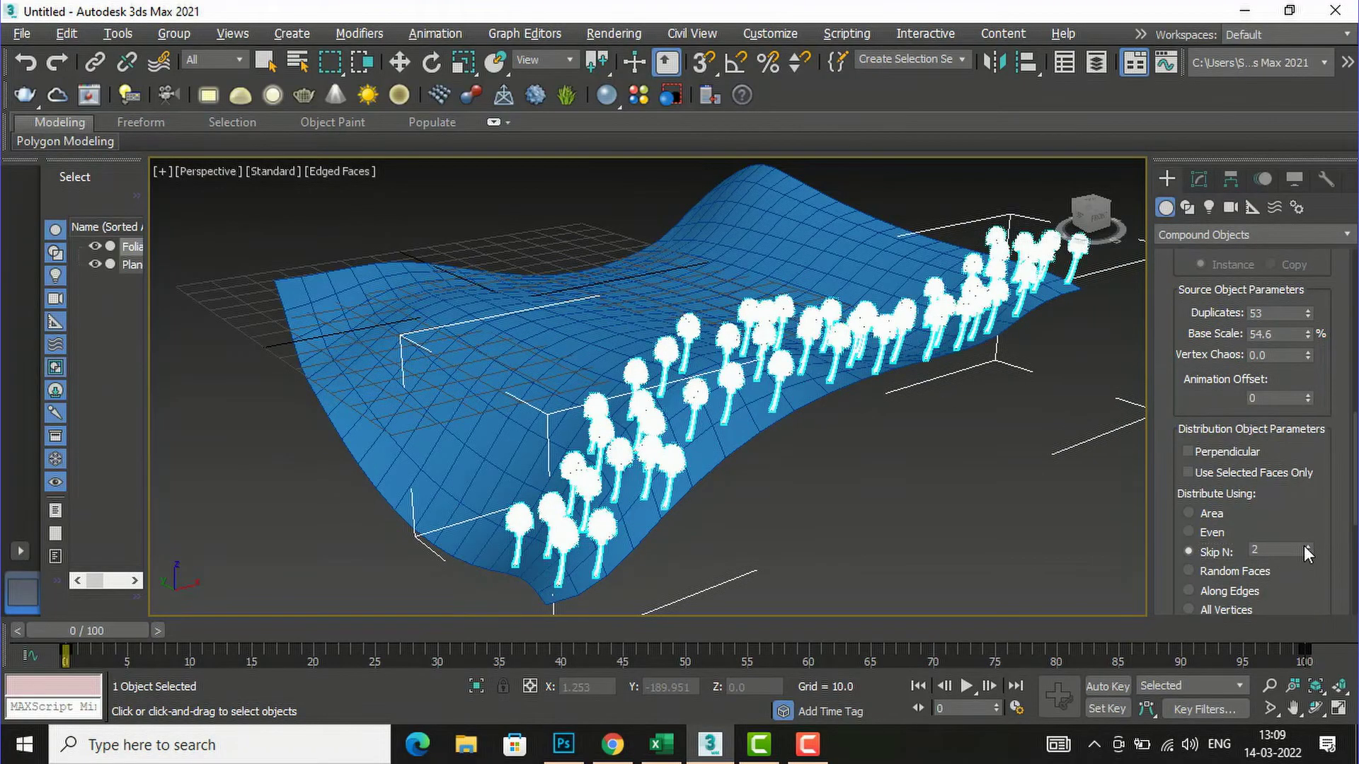
left_click(1304, 546)
left_click(1305, 542)
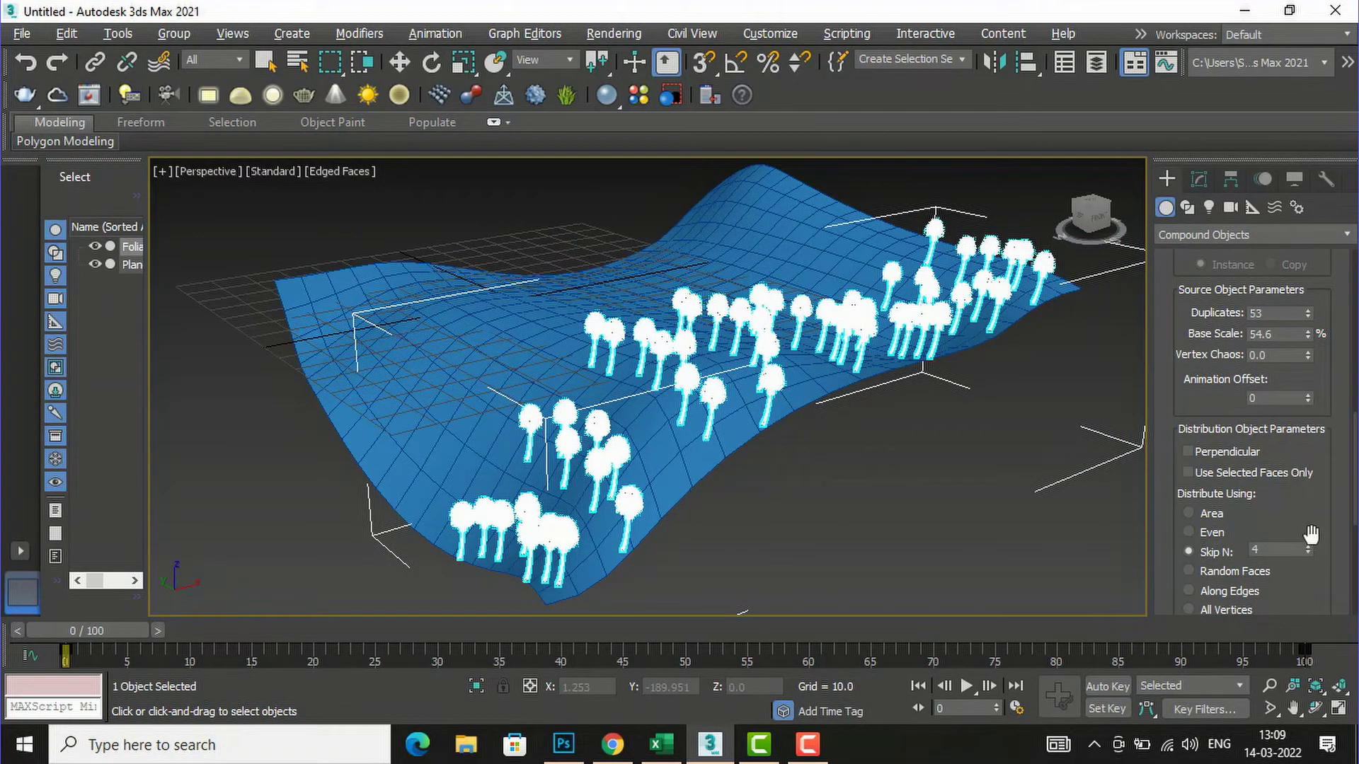
Step: Try Random Faces, then settle on All Vertices for a tree at every vertex
left_click(1187, 572)
scroll(1225, 583, "down", 1)
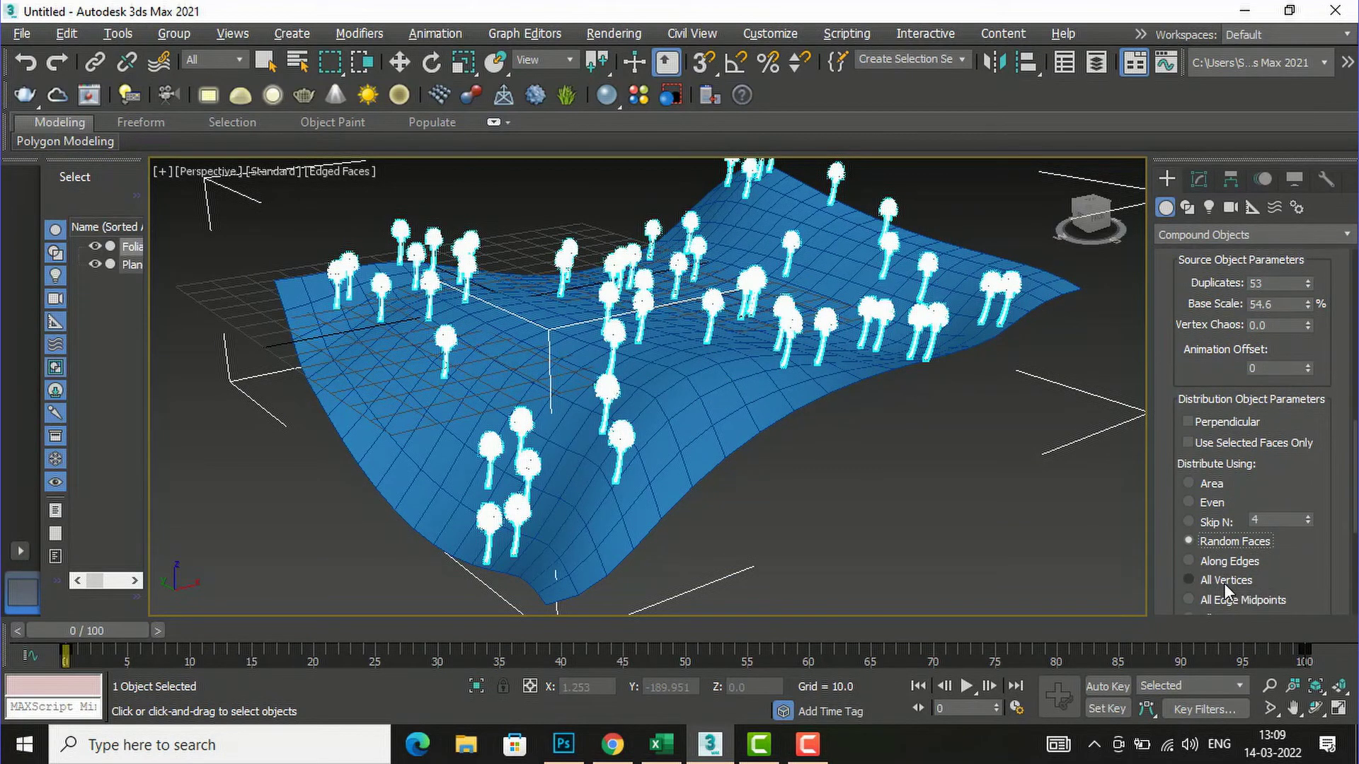
left_click(1186, 563)
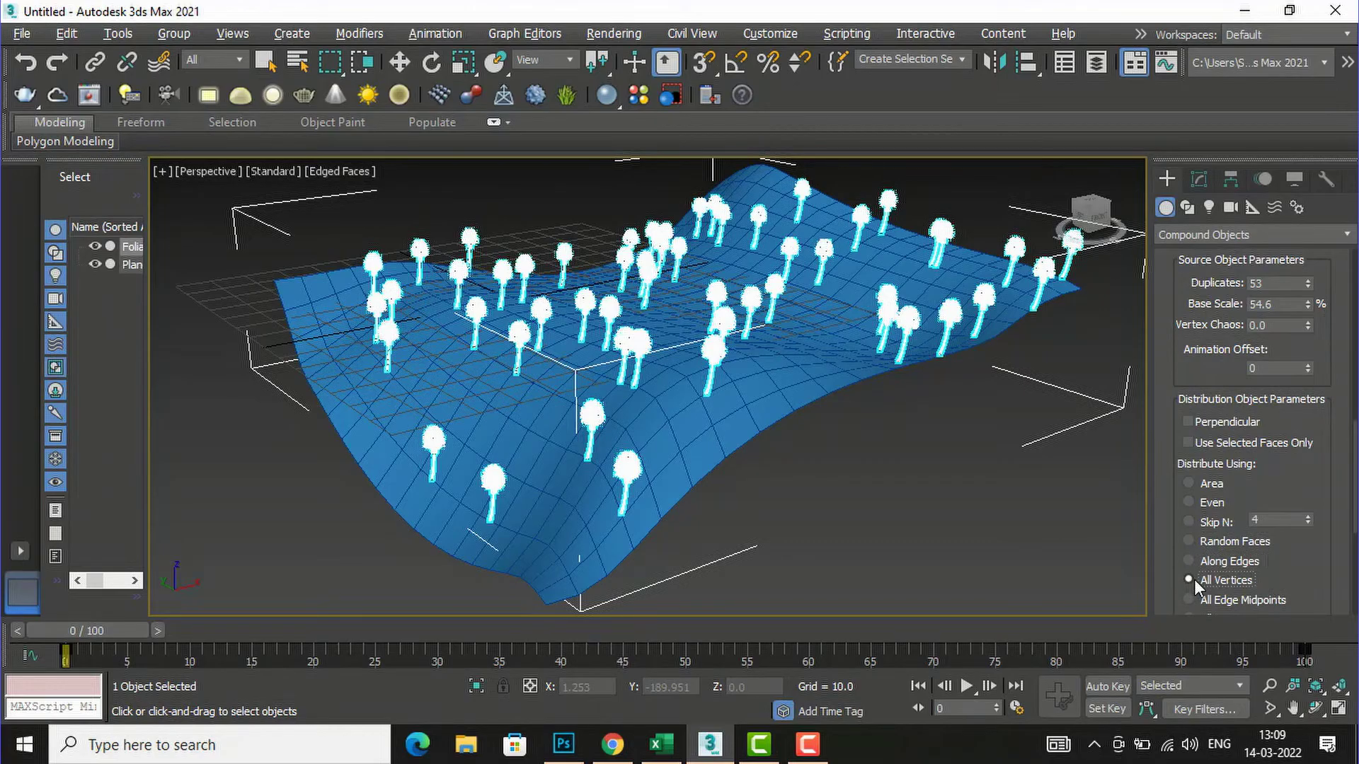
scroll(1296, 563, "down", 2)
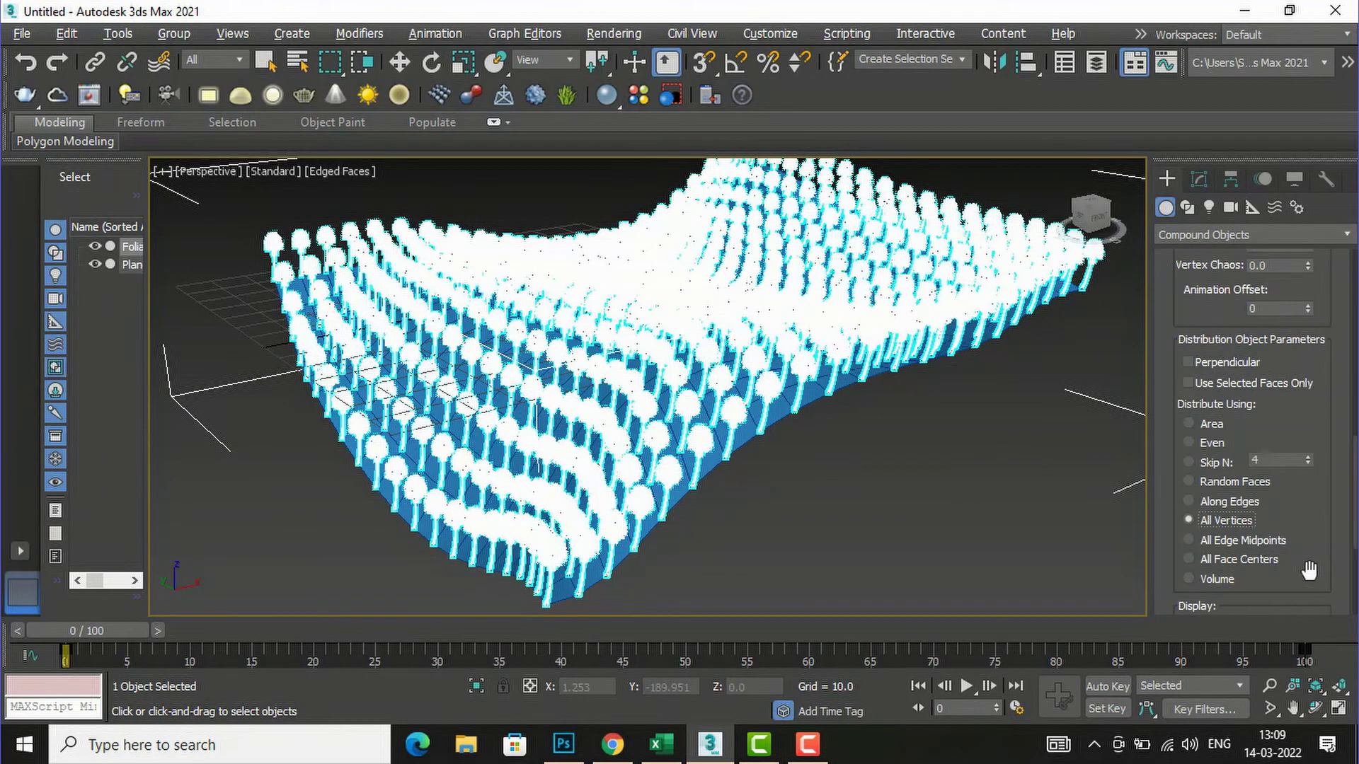
Step: Try All Edge Midpoints and All Face Centers, then switch the distribution to Volume
left_click(1189, 541)
left_click(1189, 560)
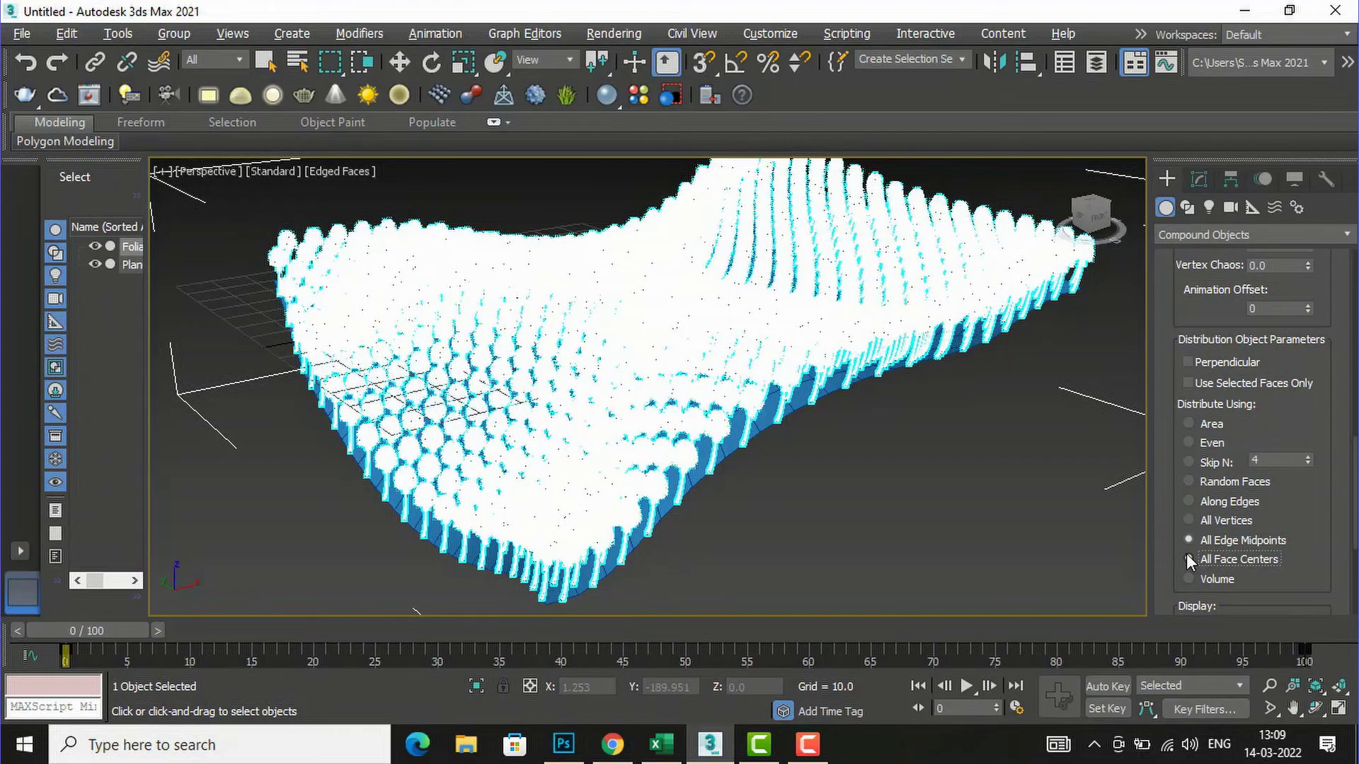
left_click(1189, 559)
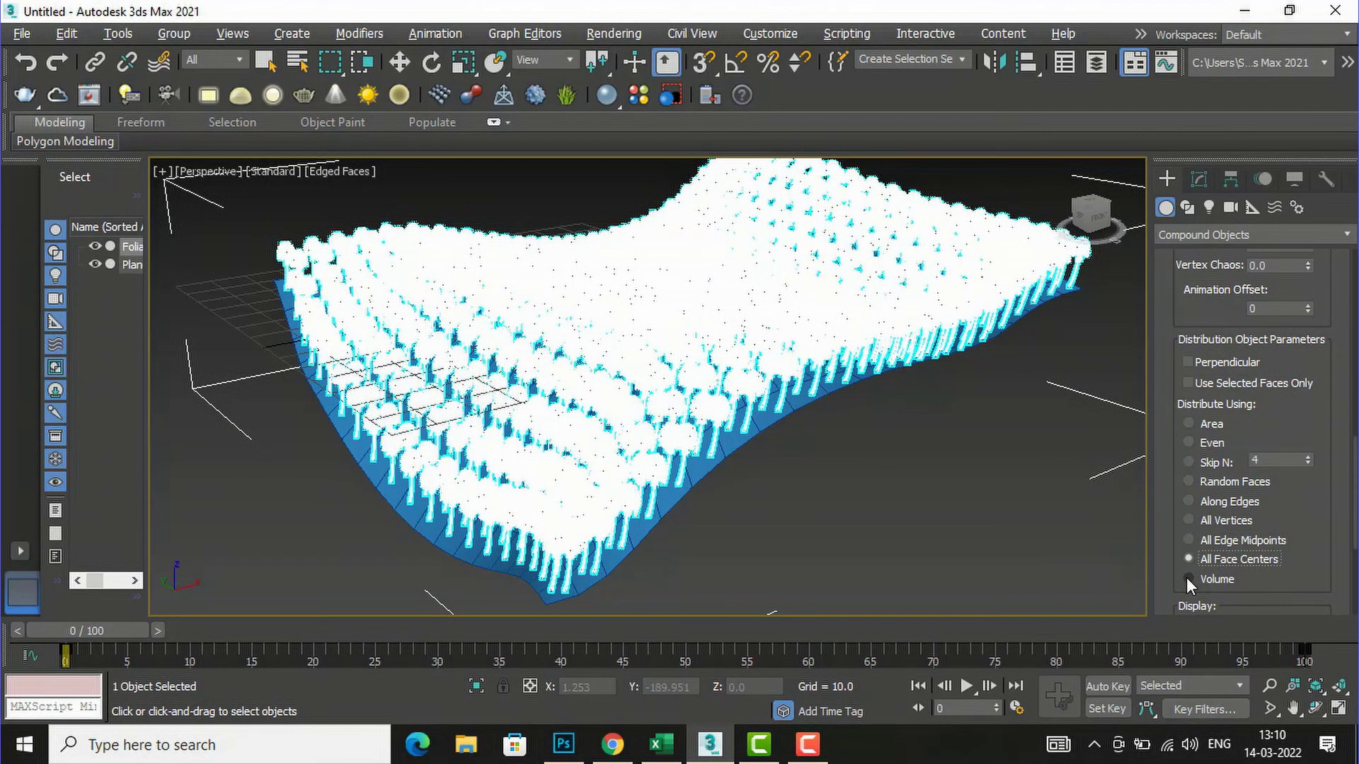
left_click(1188, 579)
scroll(1288, 541, "down", 3)
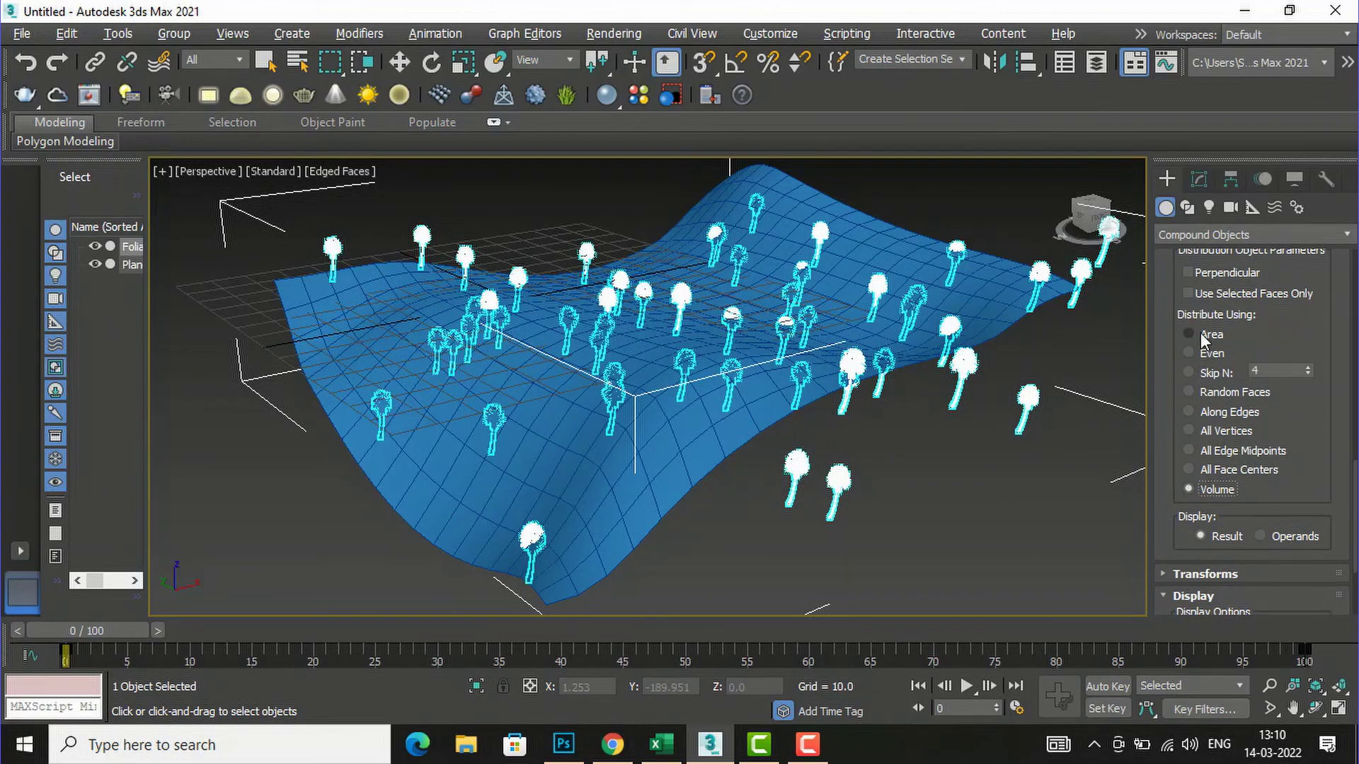
Step: Switch Distribute Using back to Area and review the Display and Objects settings
left_click(1190, 333)
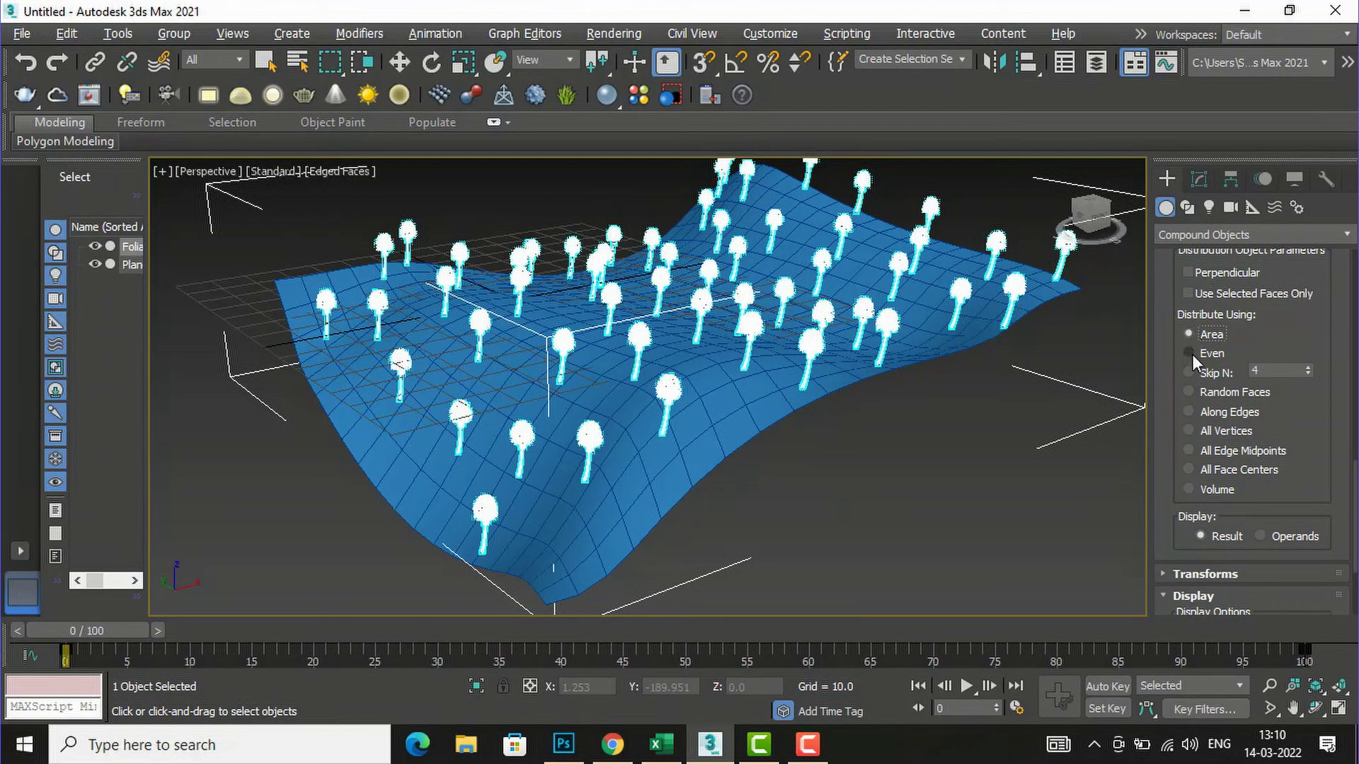
scroll(1320, 532, "down", 5)
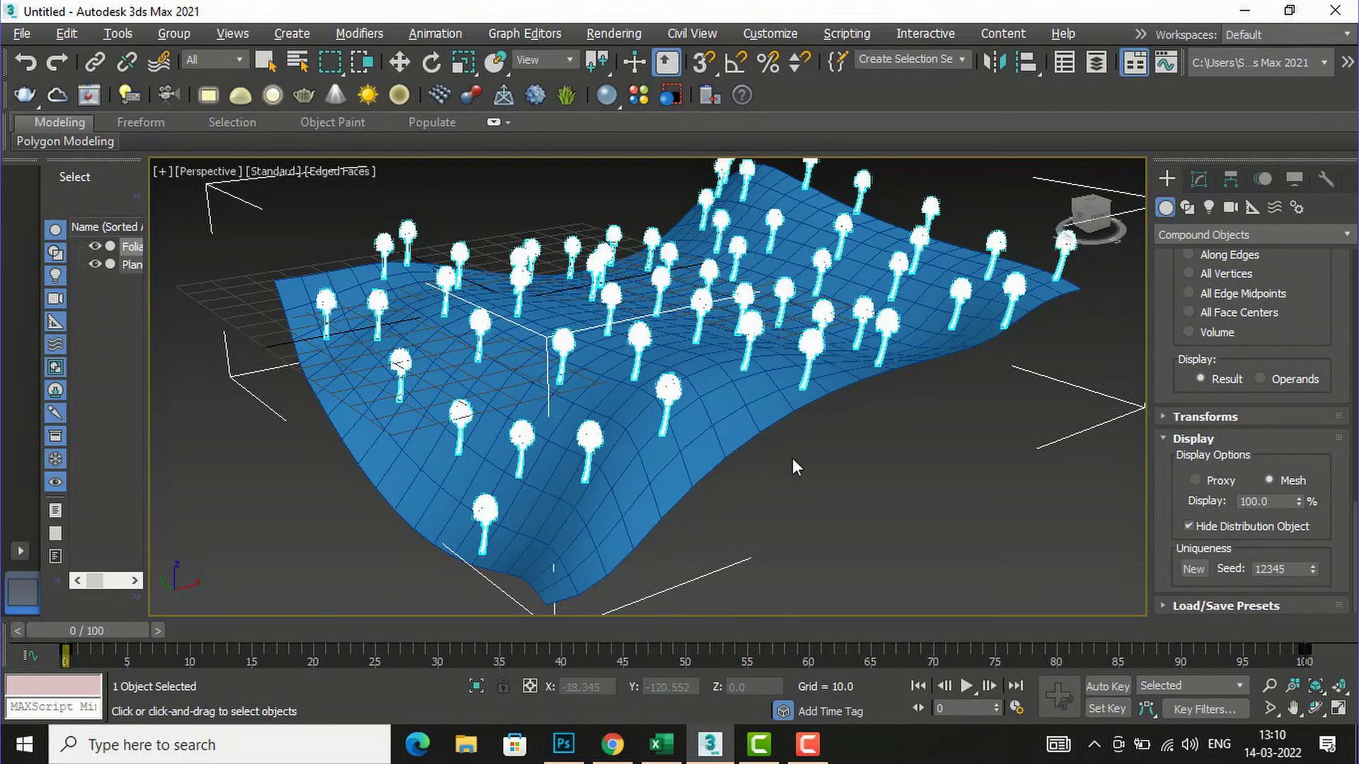
scroll(1303, 363, "up", 4)
scroll(1303, 363, "up", 12)
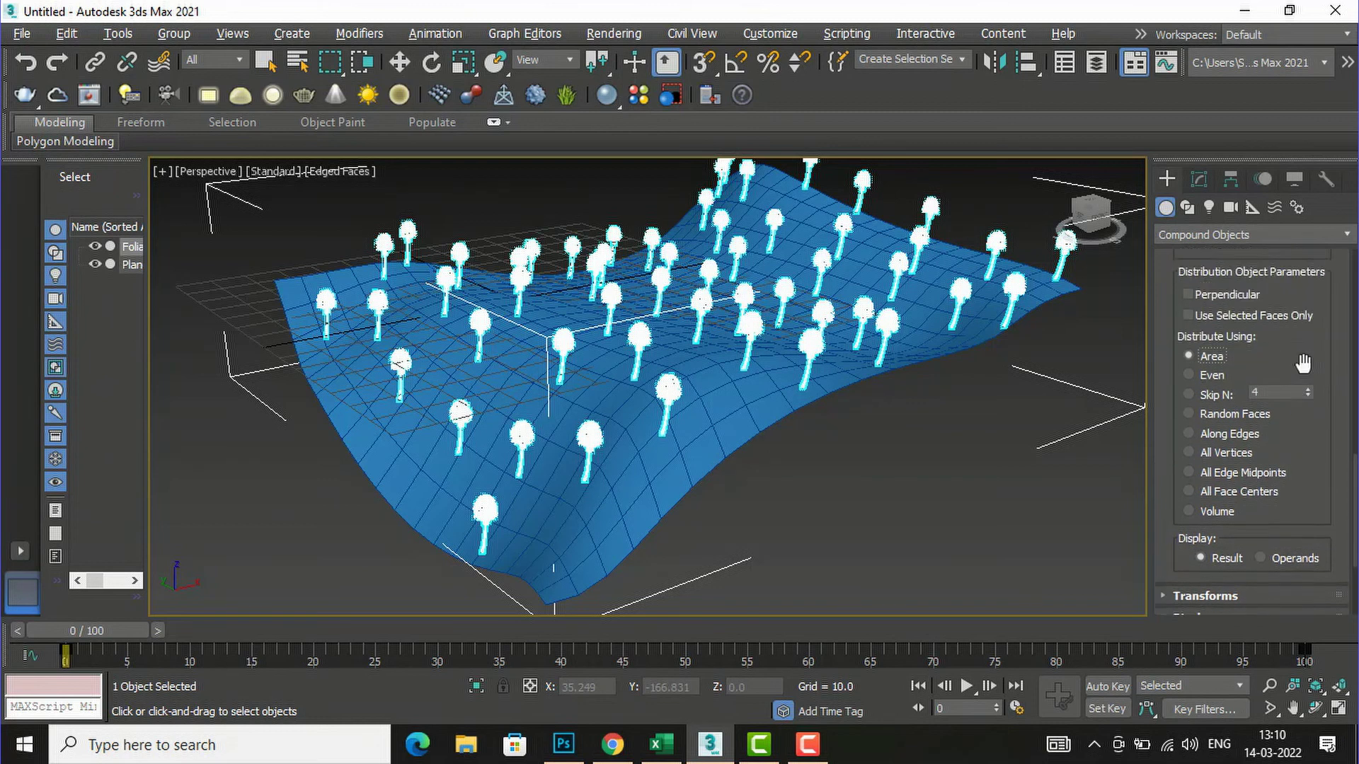
scroll(1303, 363, "up", 1)
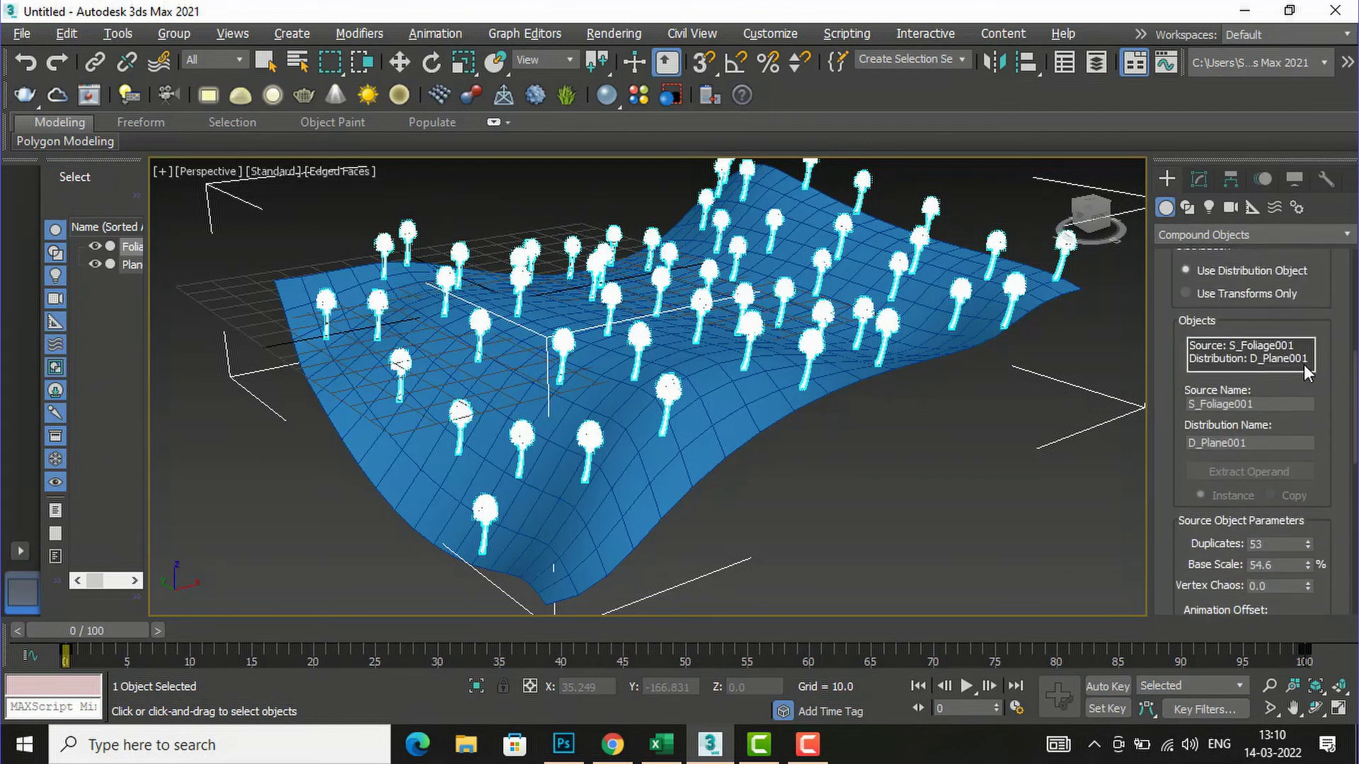